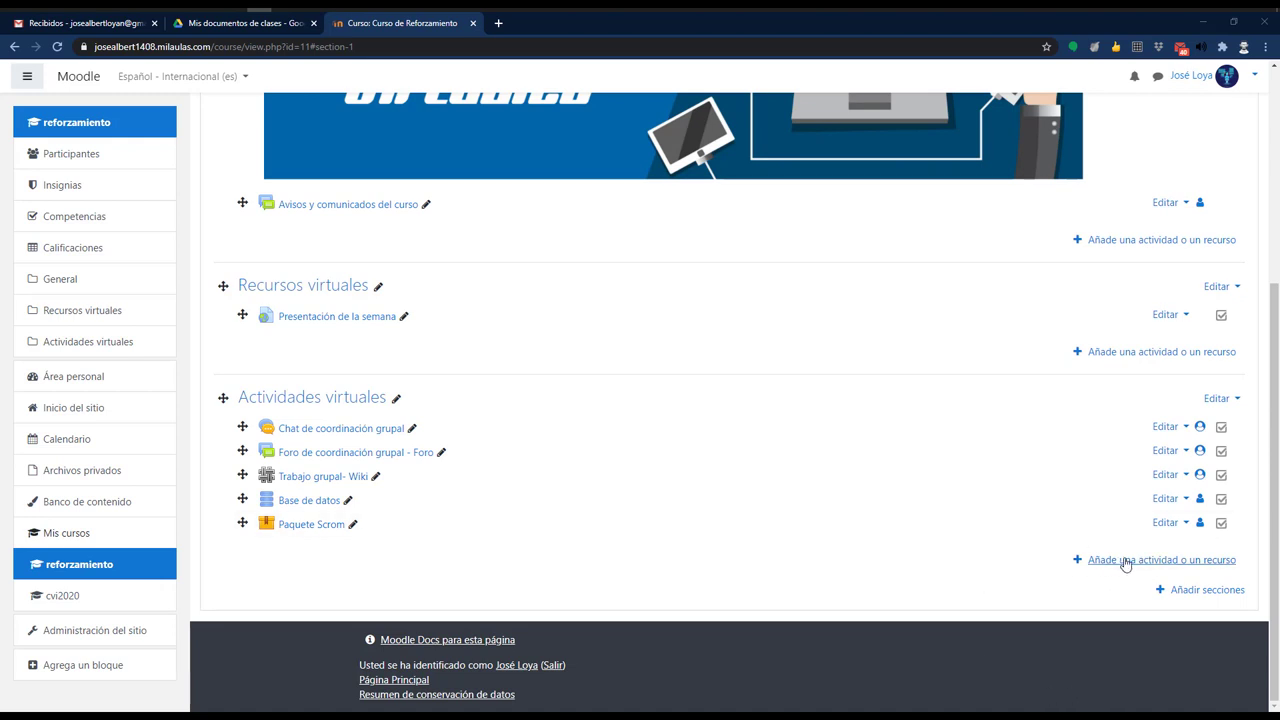
# Step: Add a Tarea activity to the Actividades virtuales section and name it "Tarea 01 - con rubrica"
pyautogui.click(1208, 566)
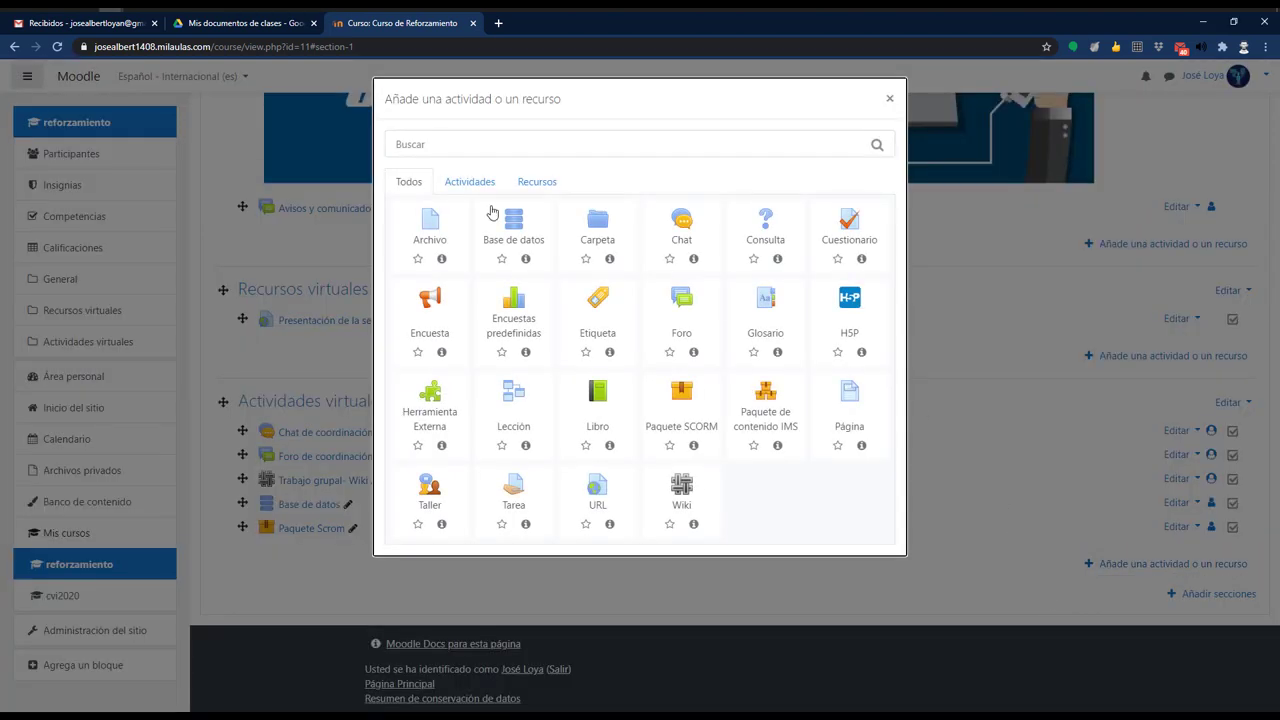
pyautogui.click(470, 182)
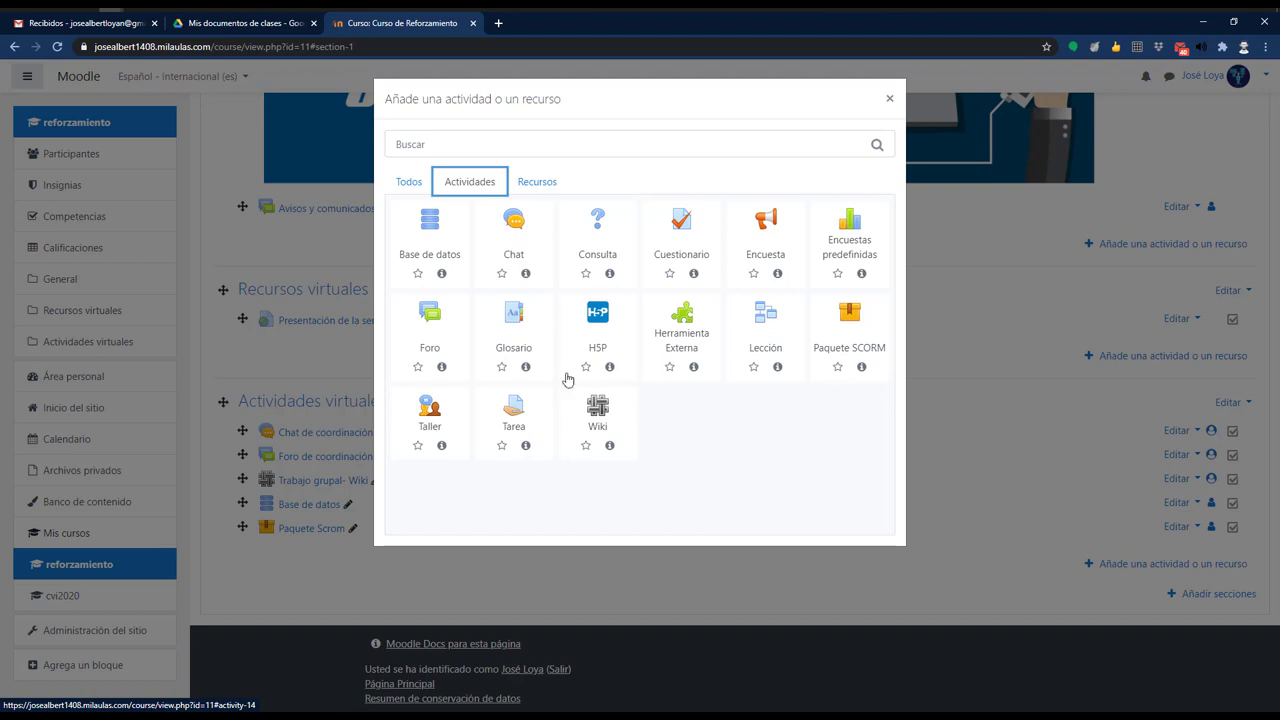
pyautogui.click(531, 402)
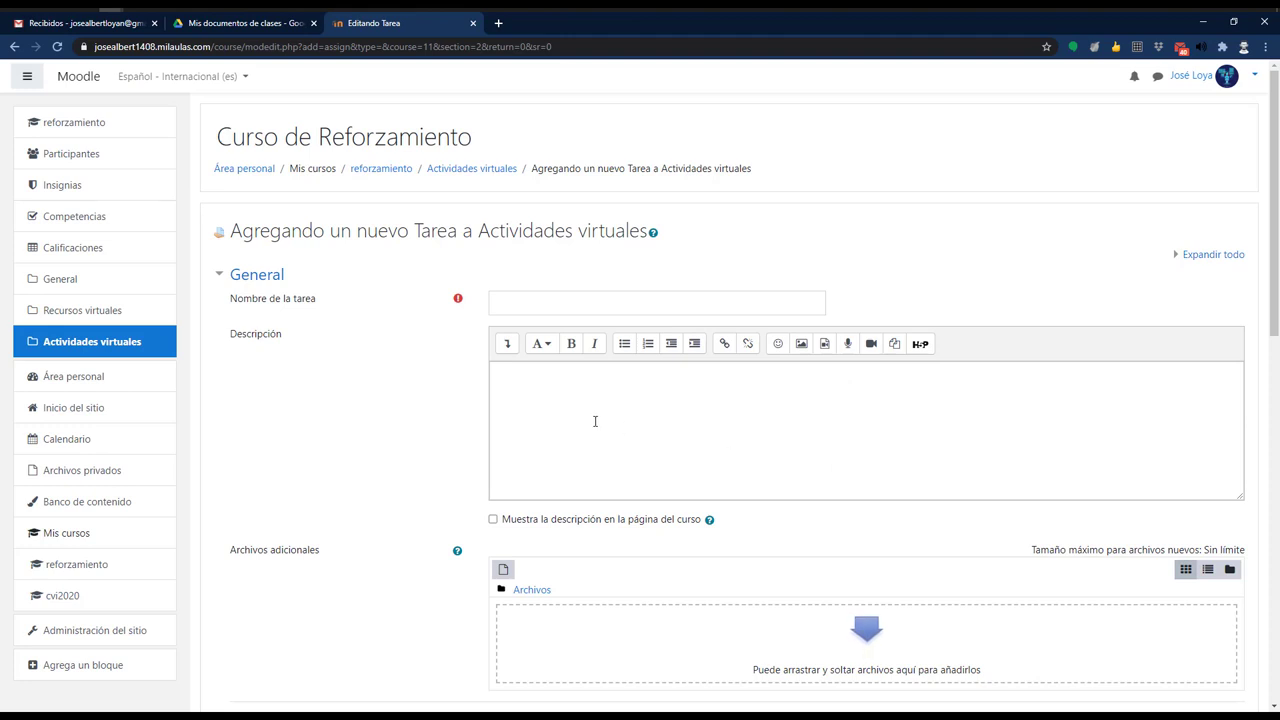
pyautogui.click(551, 301)
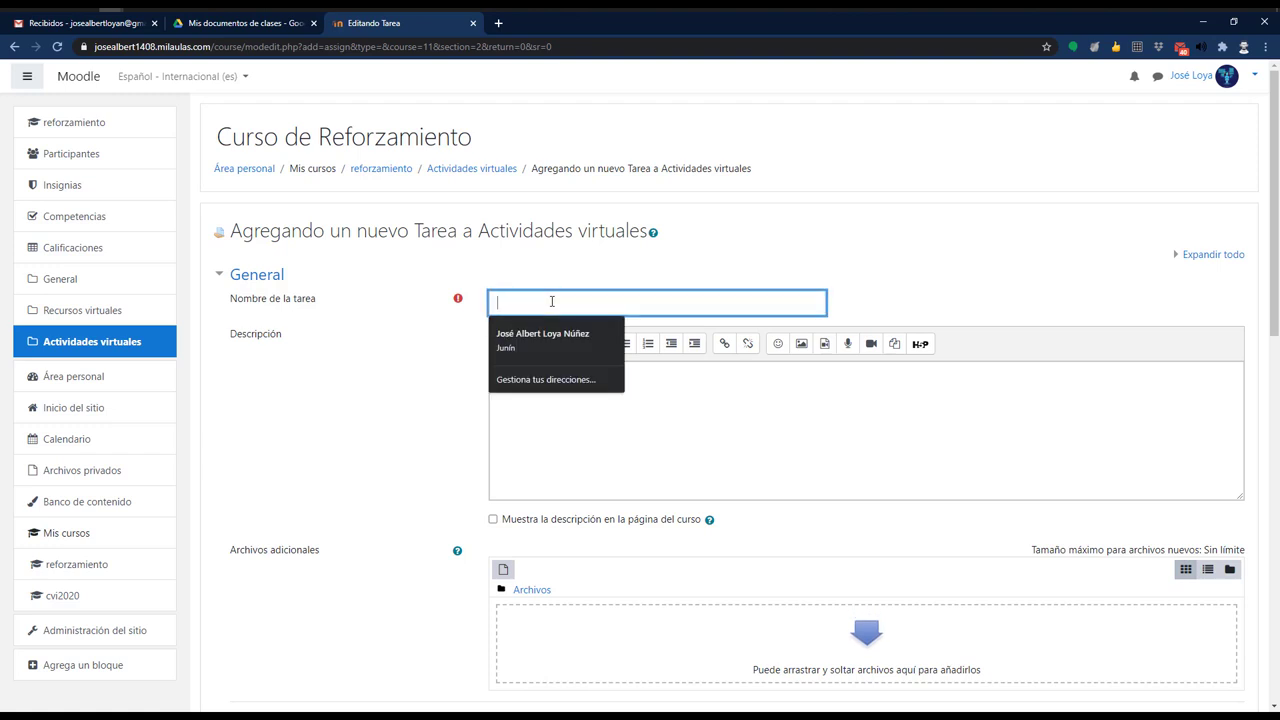
pyautogui.write('Ta')
pyautogui.write('rea 01 - con rubrica')
# Step: Upload the PDF Ecosistema_digital_20082020 from the computer as an additional file of the assignment
pyautogui.scroll(-1, 500, 434)
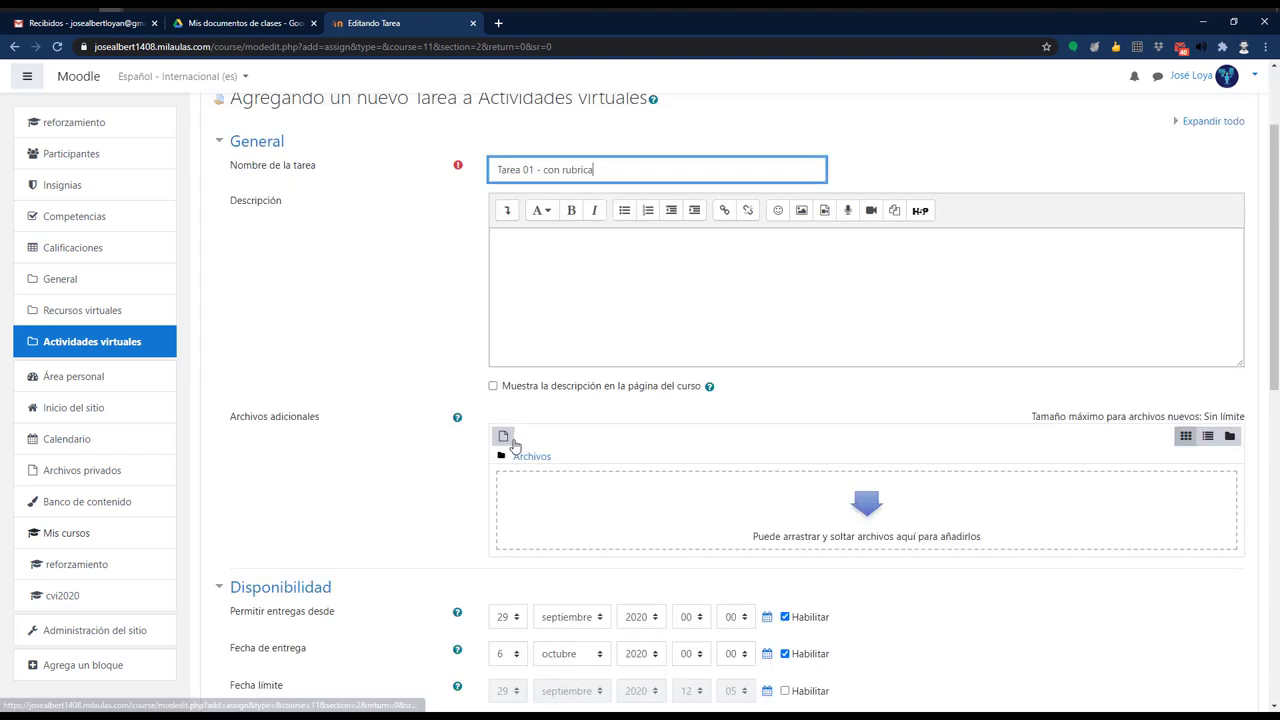
pyautogui.click(503, 436)
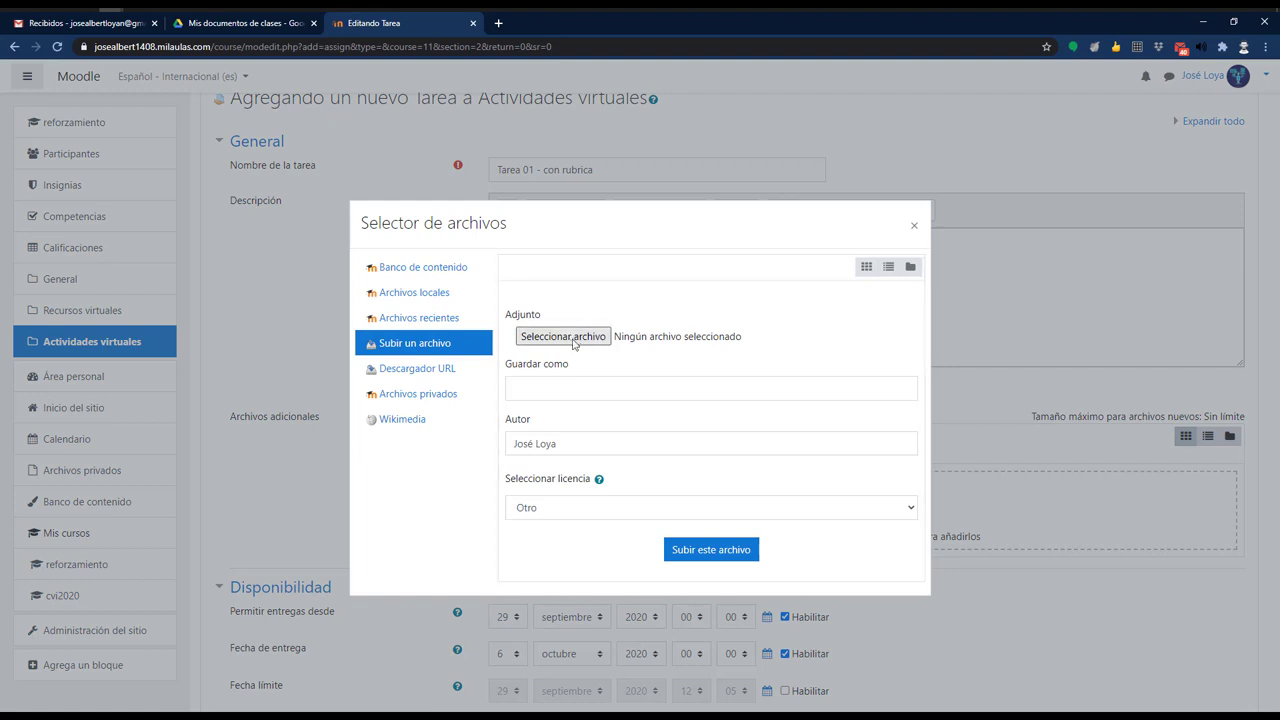
pyautogui.click(600, 338)
pyautogui.click(188, 145)
pyautogui.click(527, 330)
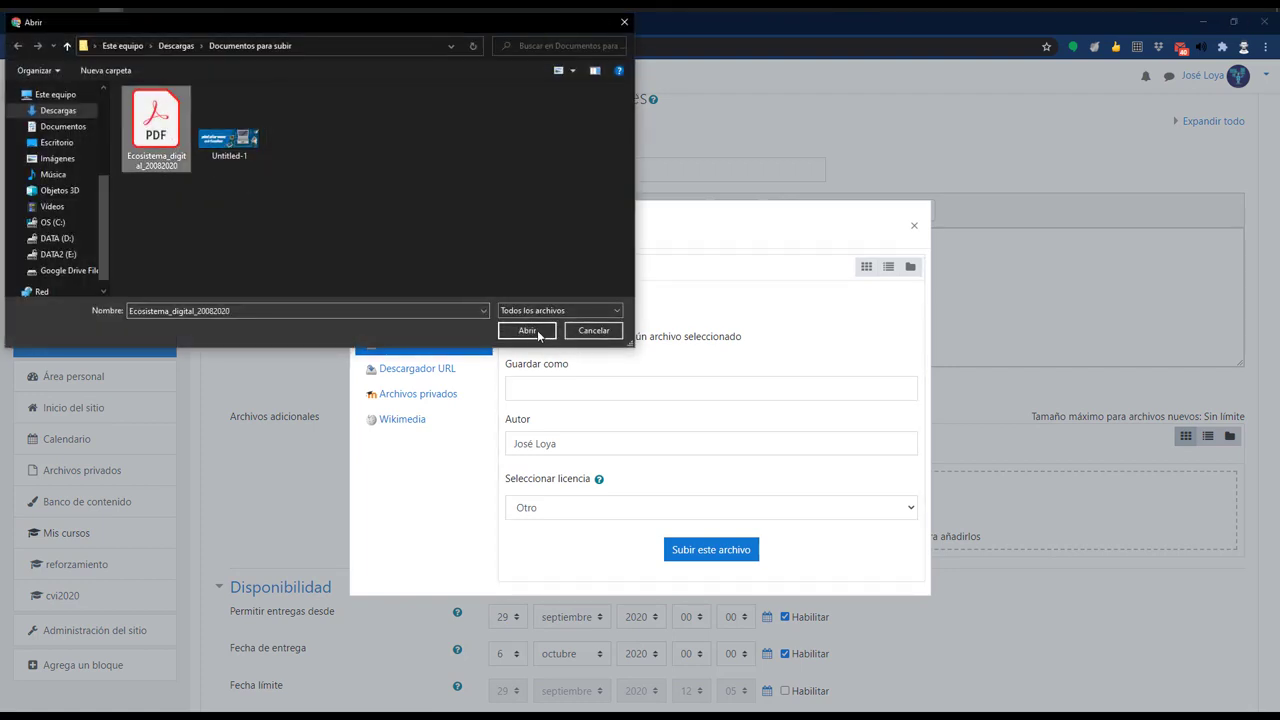
pyautogui.click(711, 549)
# Step: Disable the submission start date, set the due date to 12 October 2020 and enable a cut-off date of 13 October 2020
pyautogui.scroll(-1, 393, 439)
pyautogui.scroll(-1, 398, 440)
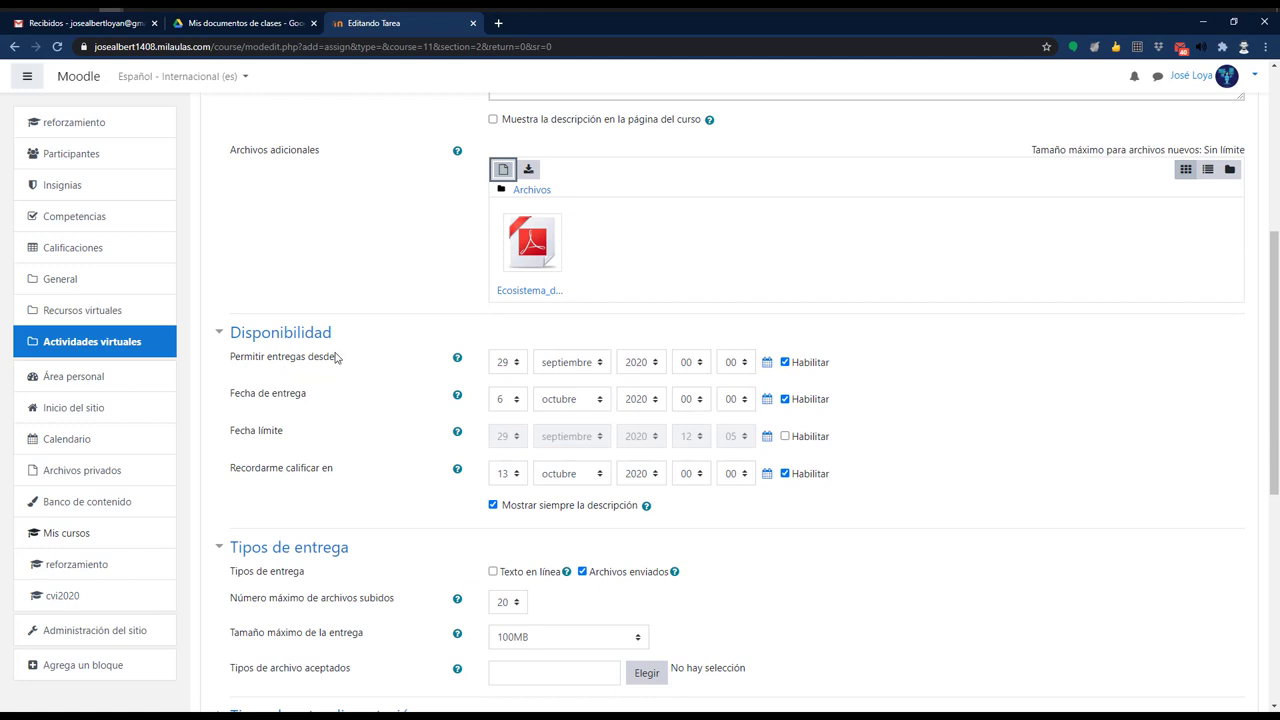
pyautogui.scroll(2, 335, 357)
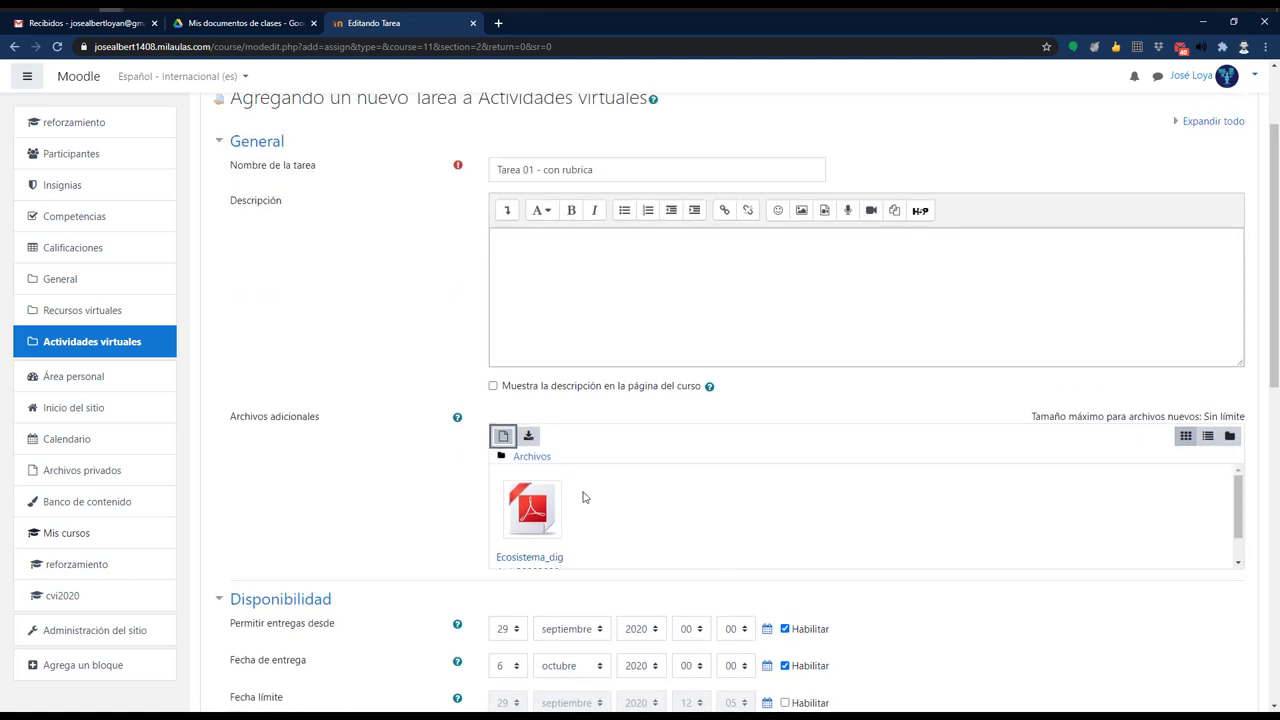
pyautogui.scroll(-2, 480, 483)
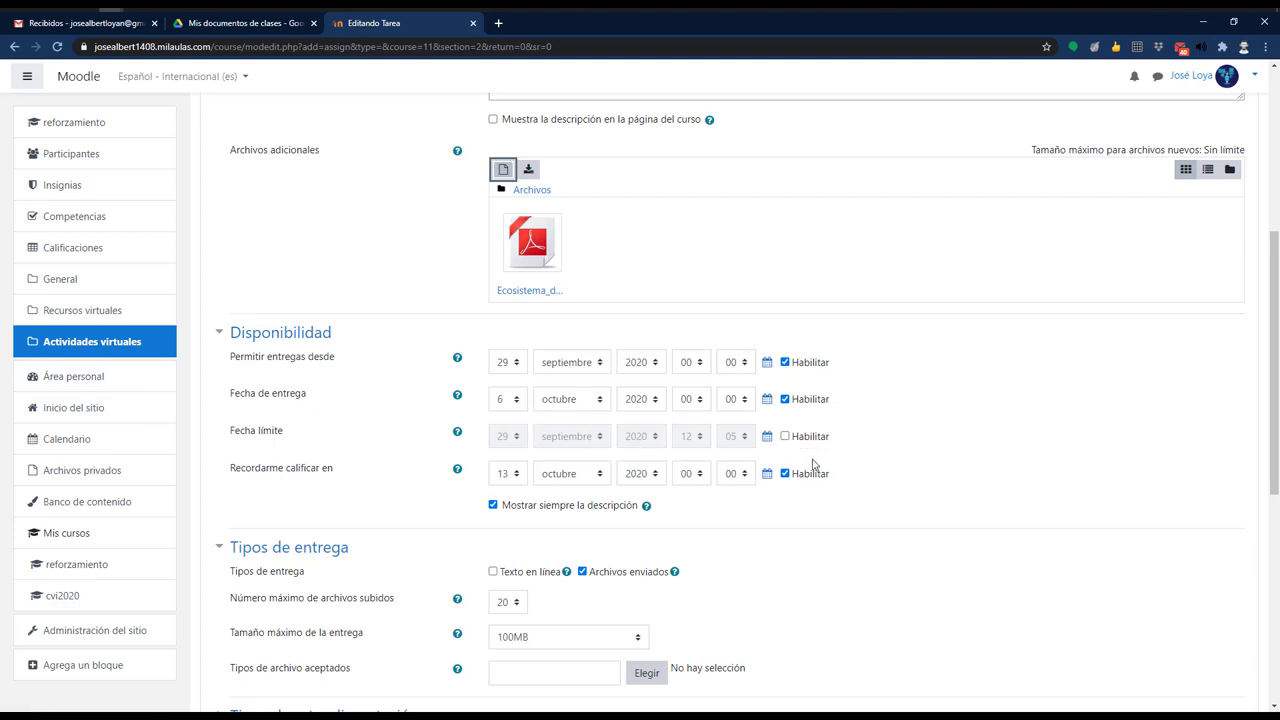
pyautogui.click(784, 362)
pyautogui.click(784, 436)
pyautogui.click(767, 436)
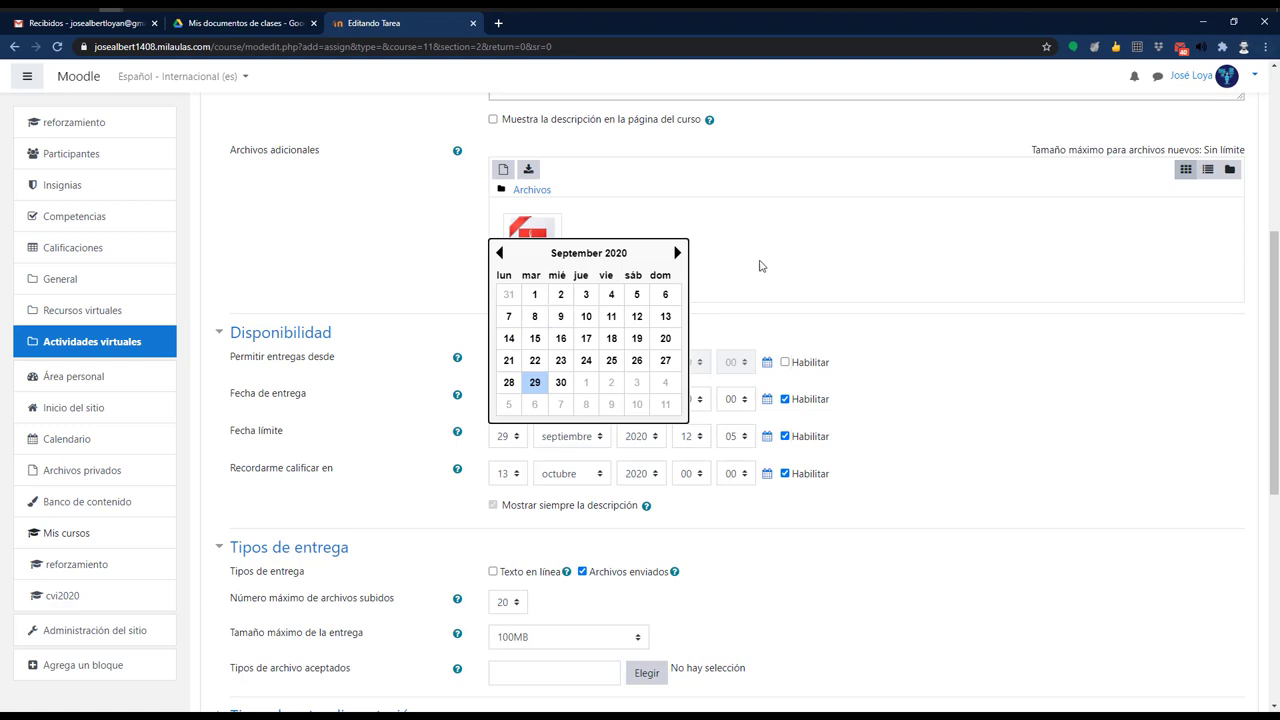
pyautogui.click(768, 440)
pyautogui.click(769, 444)
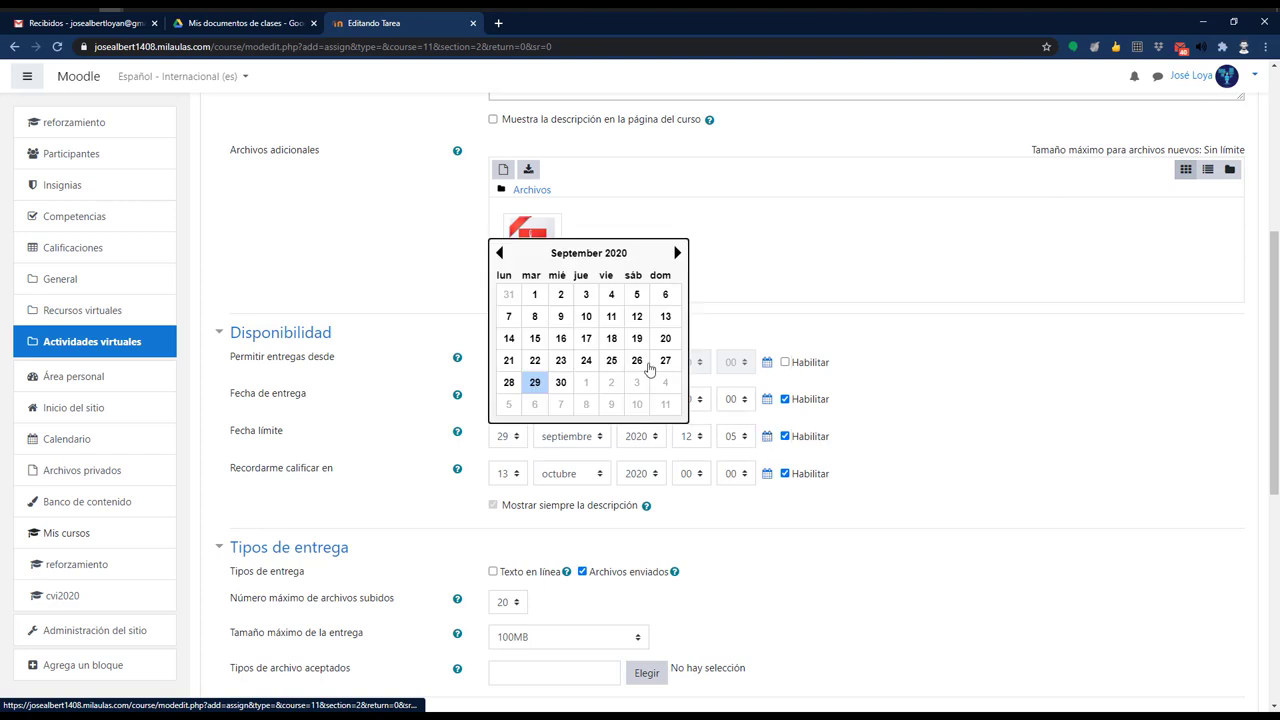
pyautogui.click(679, 253)
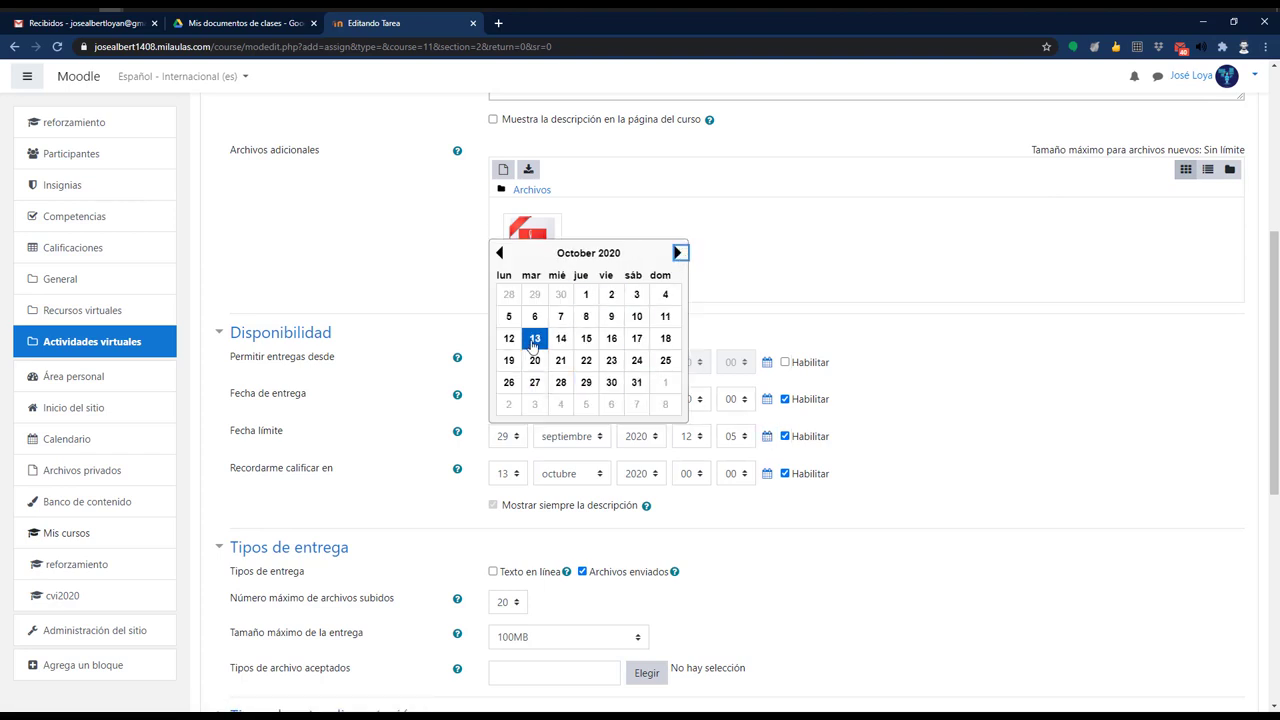
pyautogui.click(536, 341)
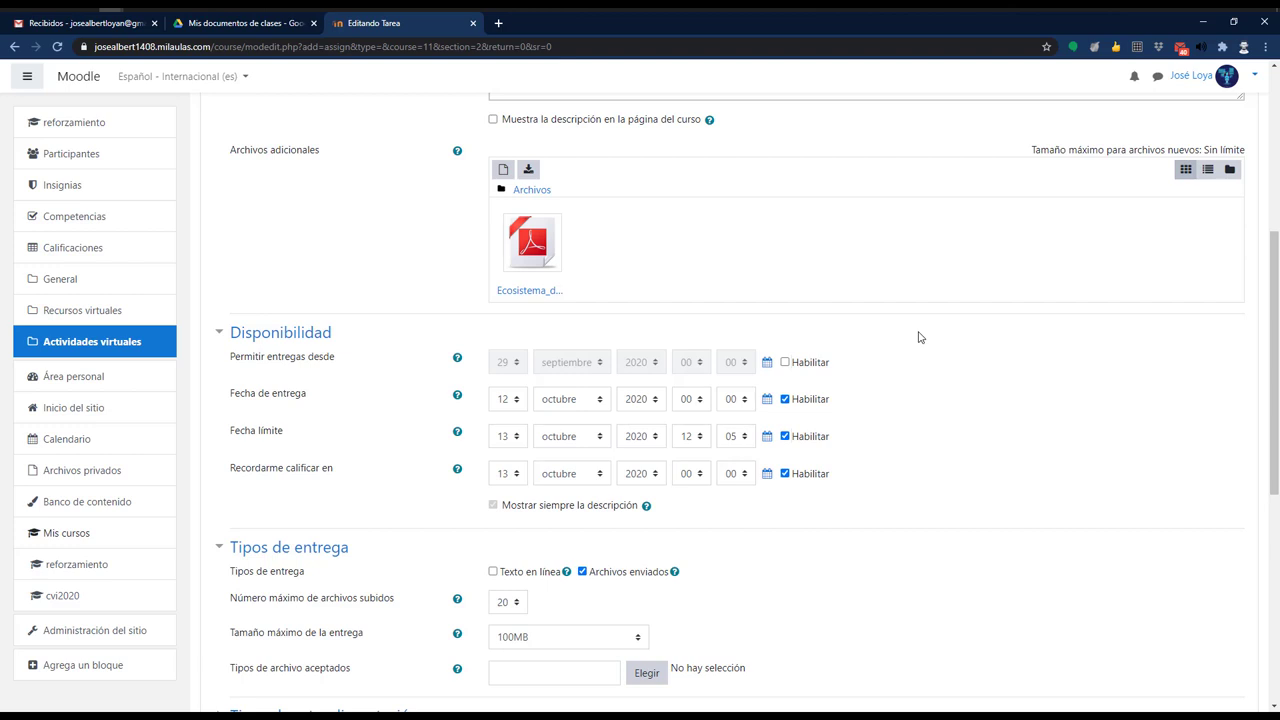
# Step: Limit the maximum submission size to 2MB in the submission type settings
pyautogui.scroll(-3, 470, 512)
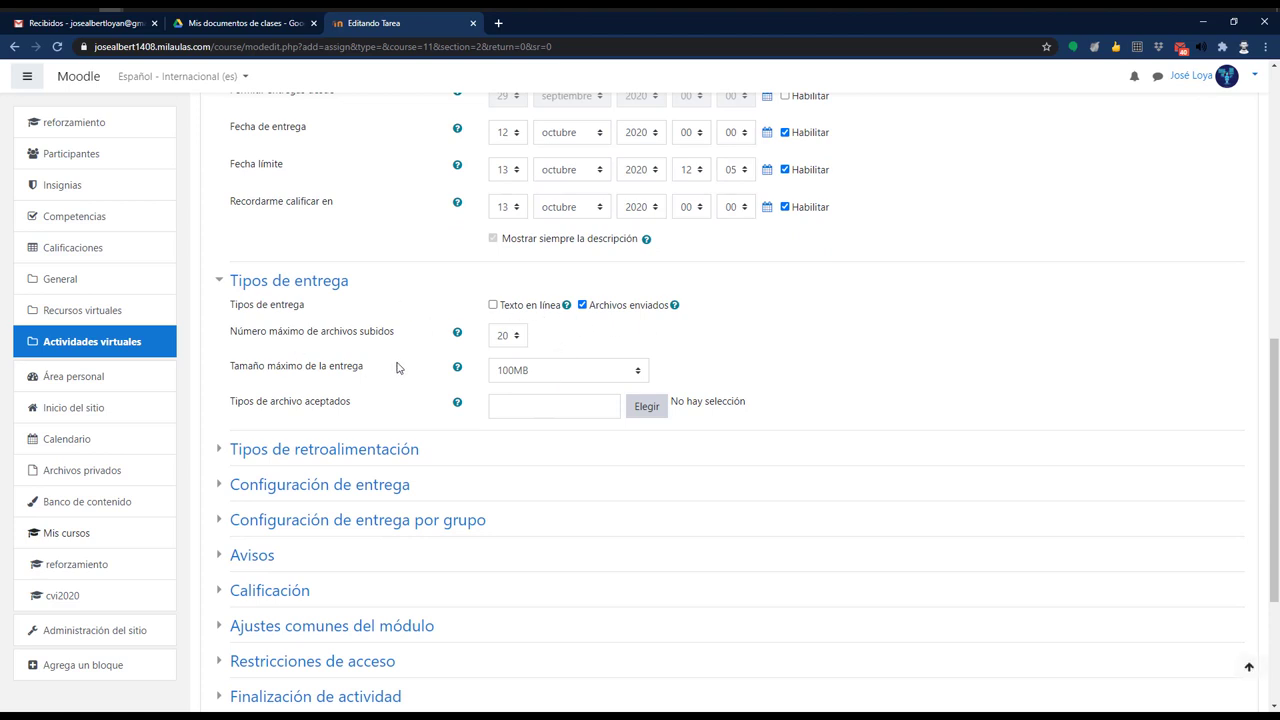
pyautogui.scroll(-1, 397, 364)
pyautogui.click(612, 302)
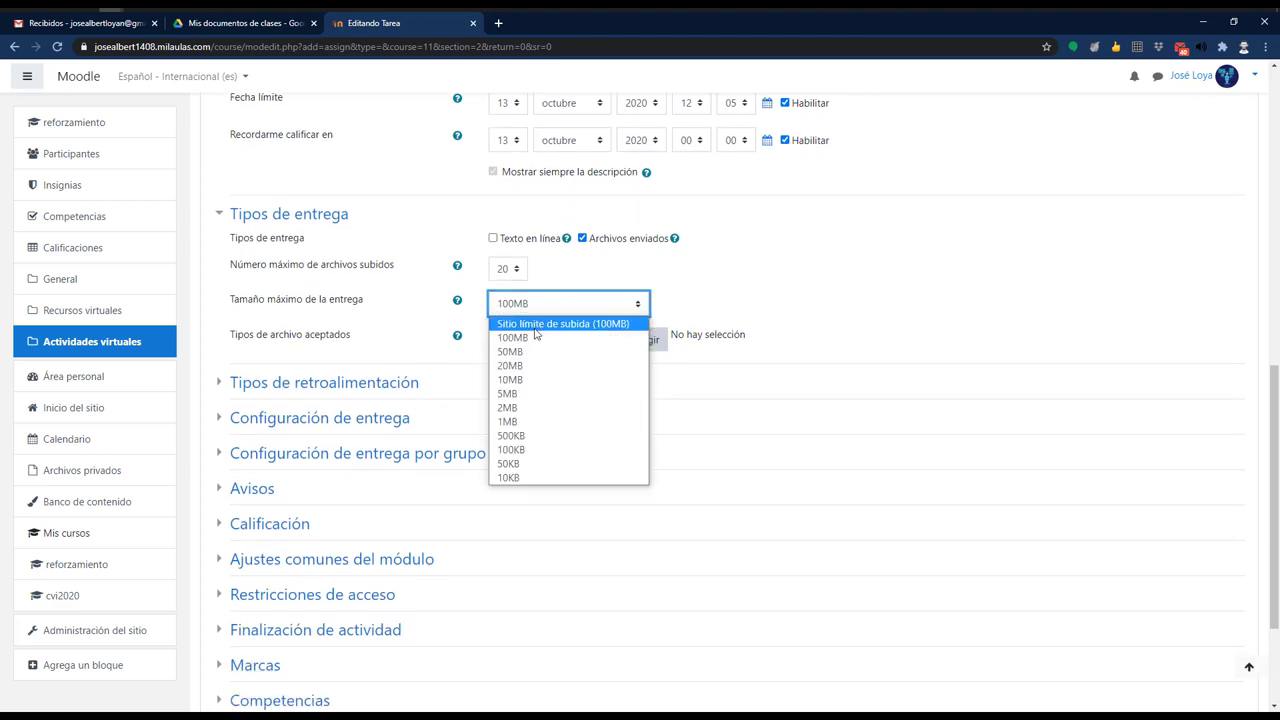
pyautogui.click(535, 407)
pyautogui.scroll(-1, 350, 215)
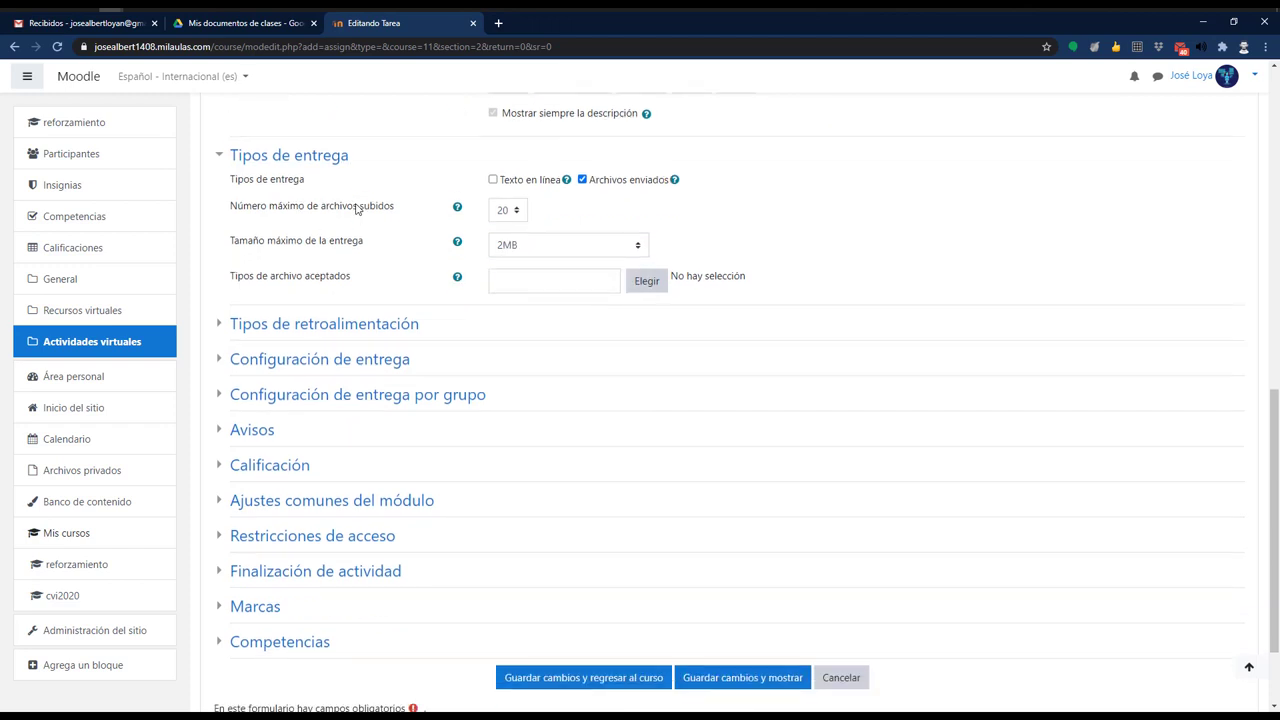
# Step: Collapse the Disponibilidad and Tipos de entrega sections of the assignment form
pyautogui.scroll(2, 280, 240)
pyautogui.scroll(2, 258, 242)
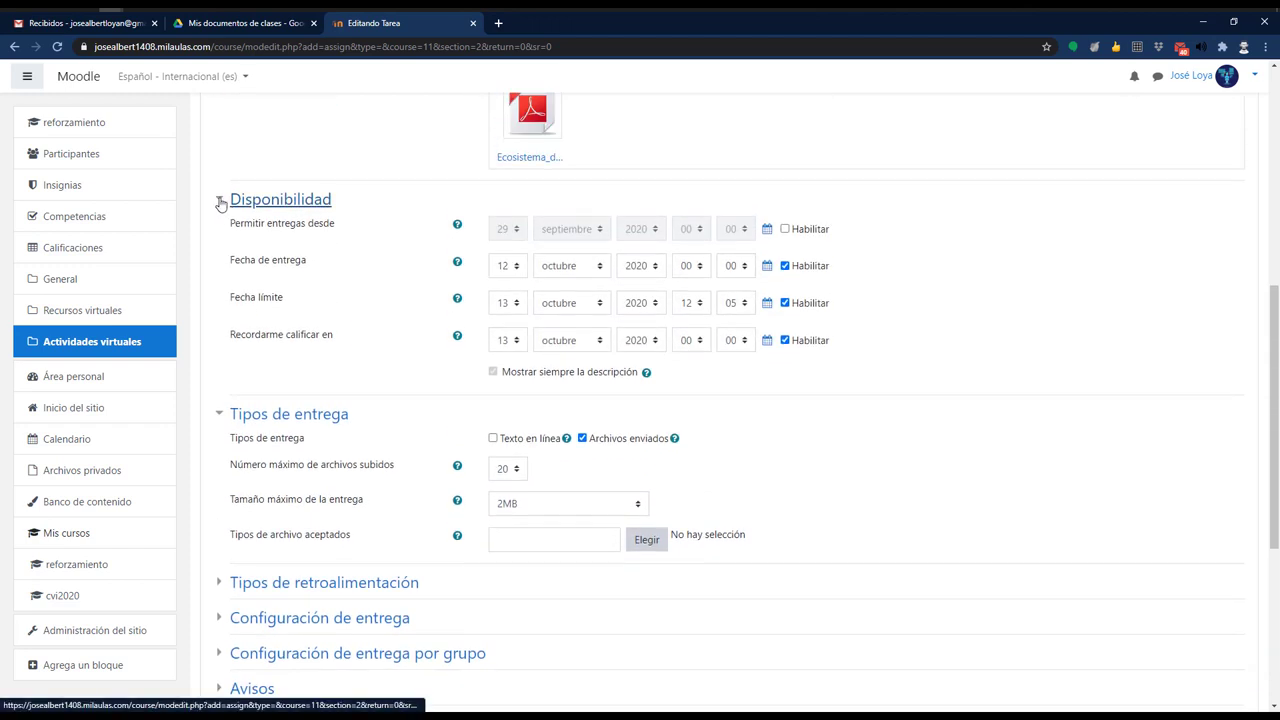
pyautogui.click(218, 201)
pyautogui.click(229, 236)
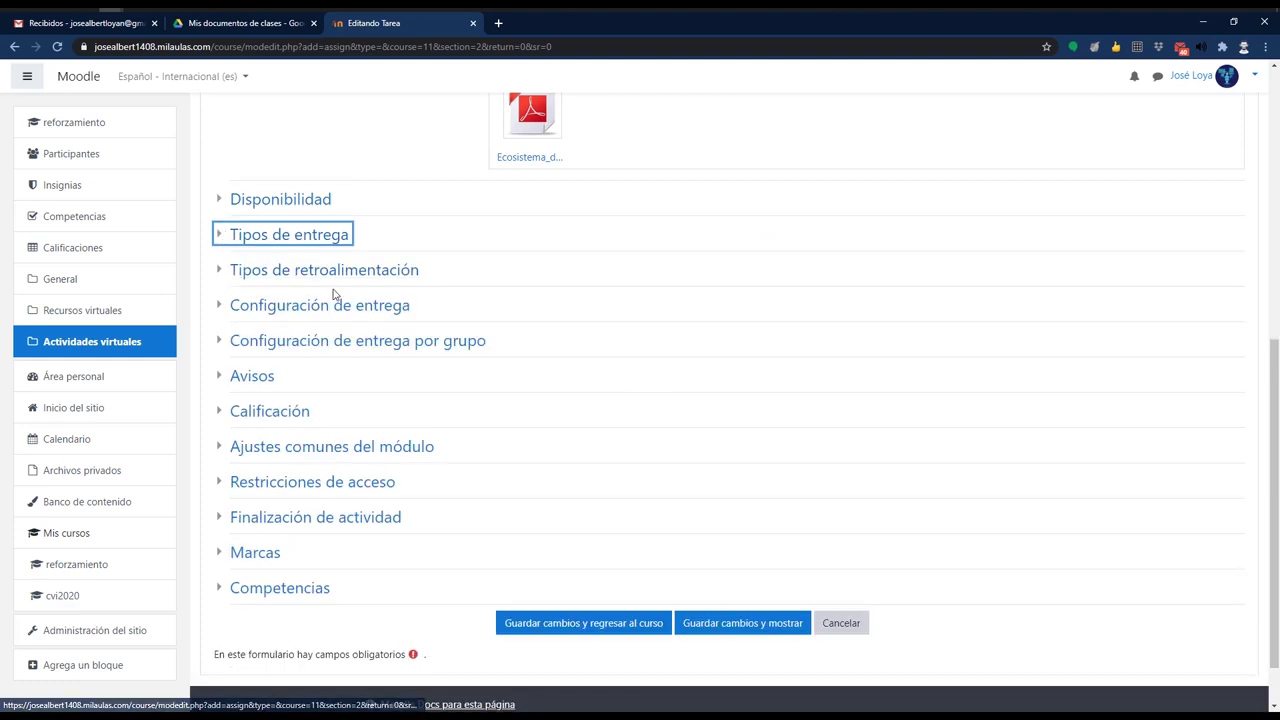
# Step: Expand the Calificación settings and set the maximum score to 20
pyautogui.scroll(-1, 334, 292)
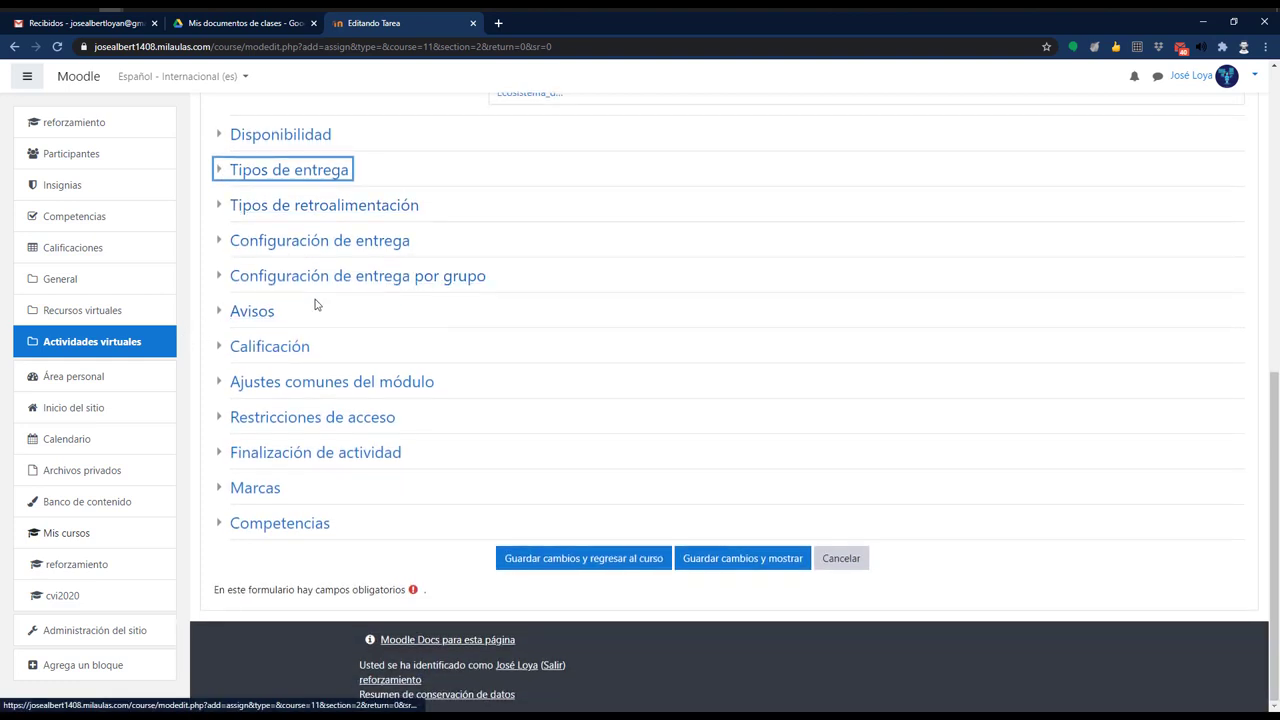
pyautogui.click(219, 348)
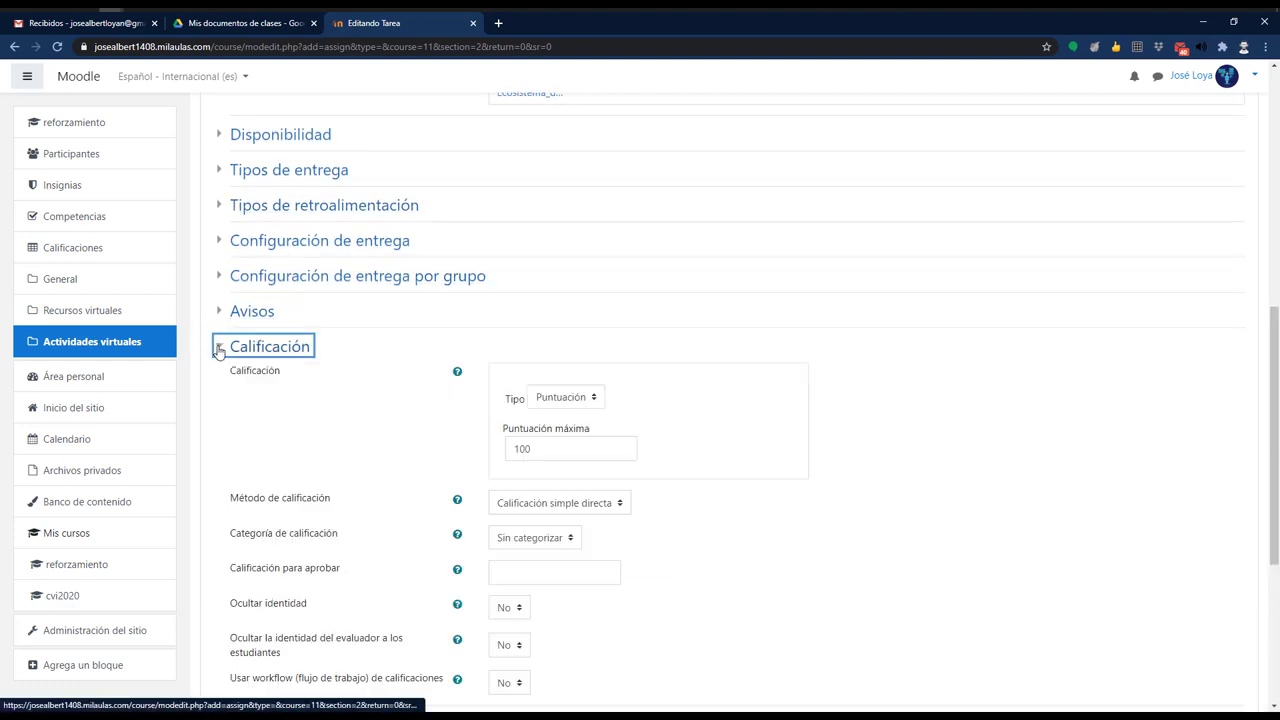
pyautogui.scroll(-3, 461, 204)
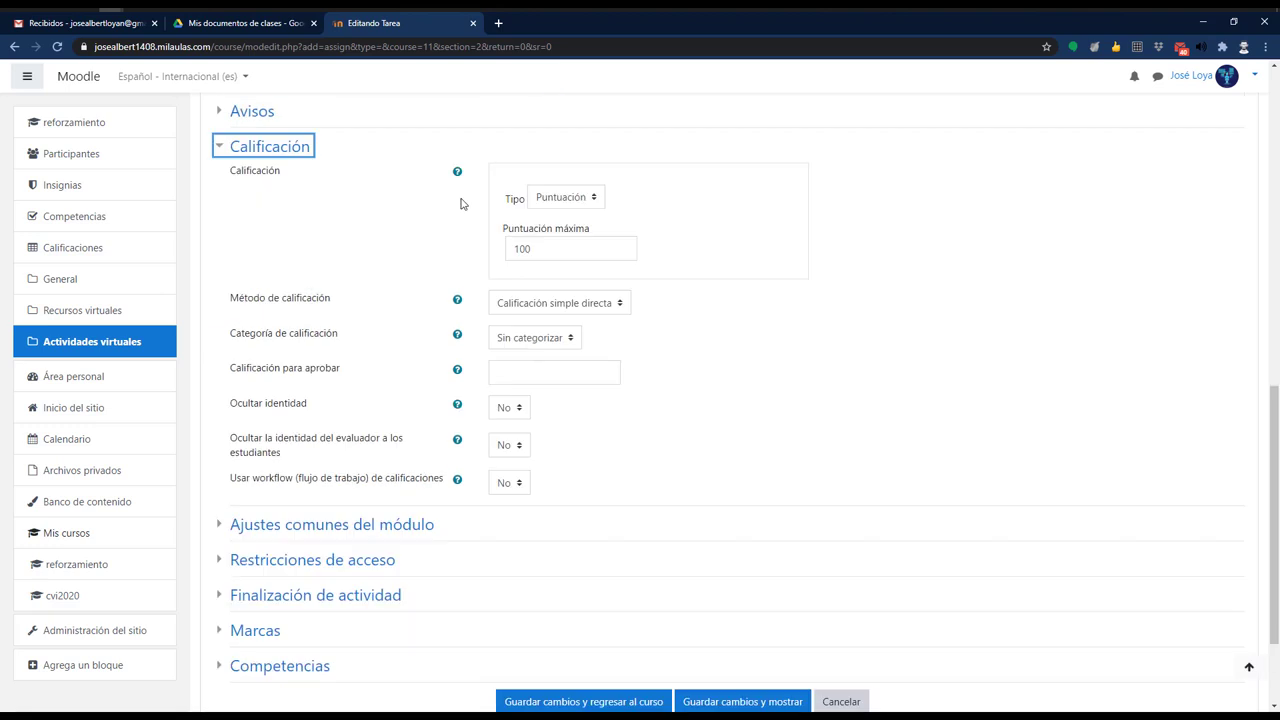
pyautogui.press('Tab')
pyautogui.press('Tab')
pyautogui.press('Tab')
pyautogui.write('20')
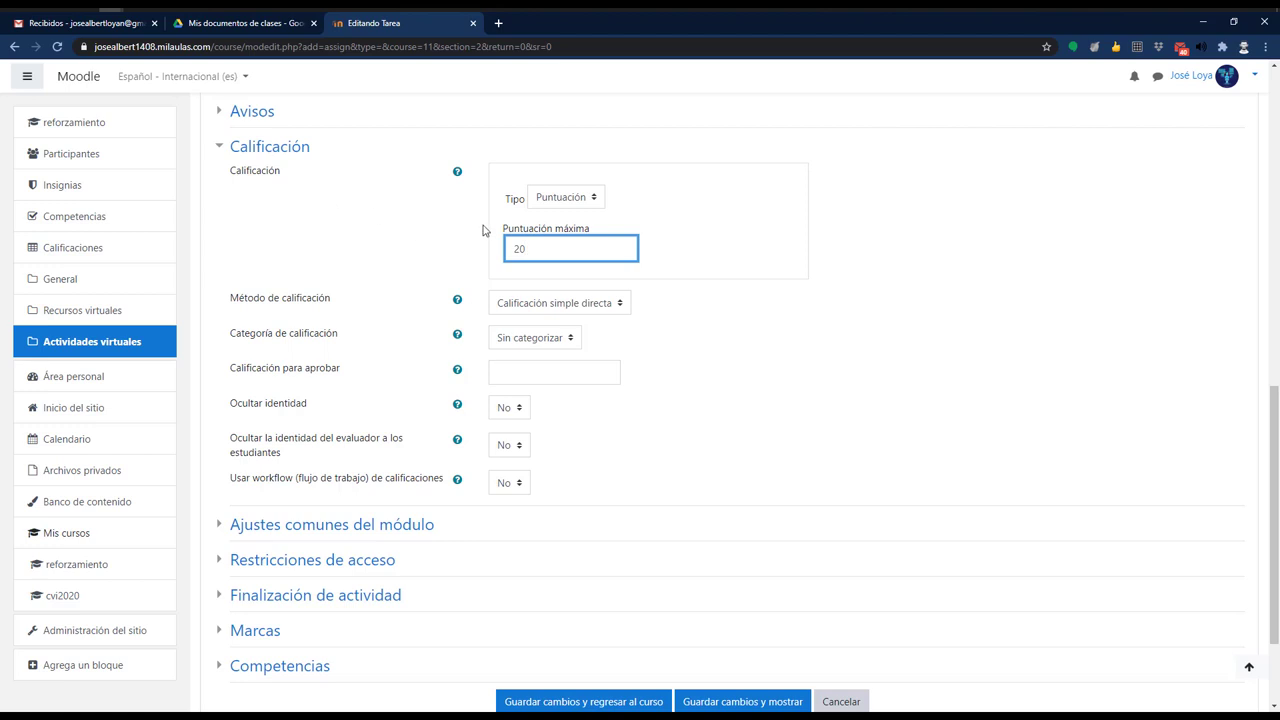
pyautogui.click(450, 257)
# Step: Set the grading method to Rúbrica, then save the assignment and display it
pyautogui.scroll(-2, 447, 257)
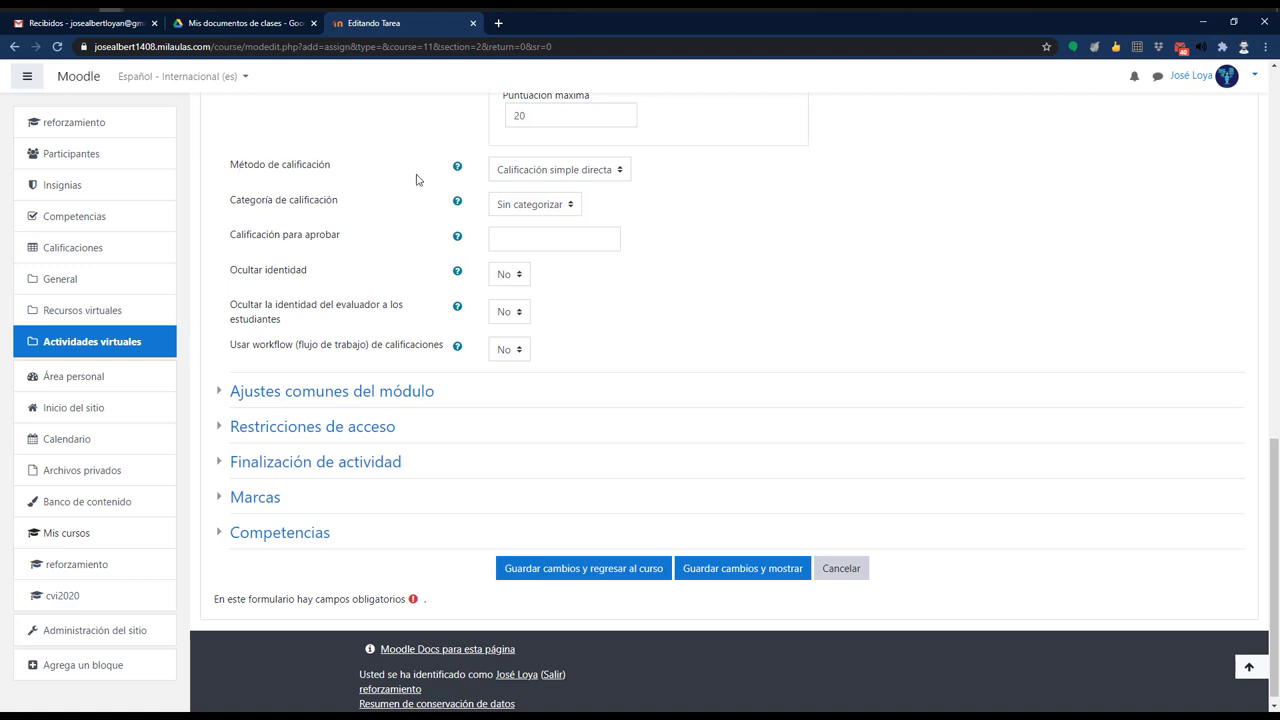
pyautogui.click(543, 175)
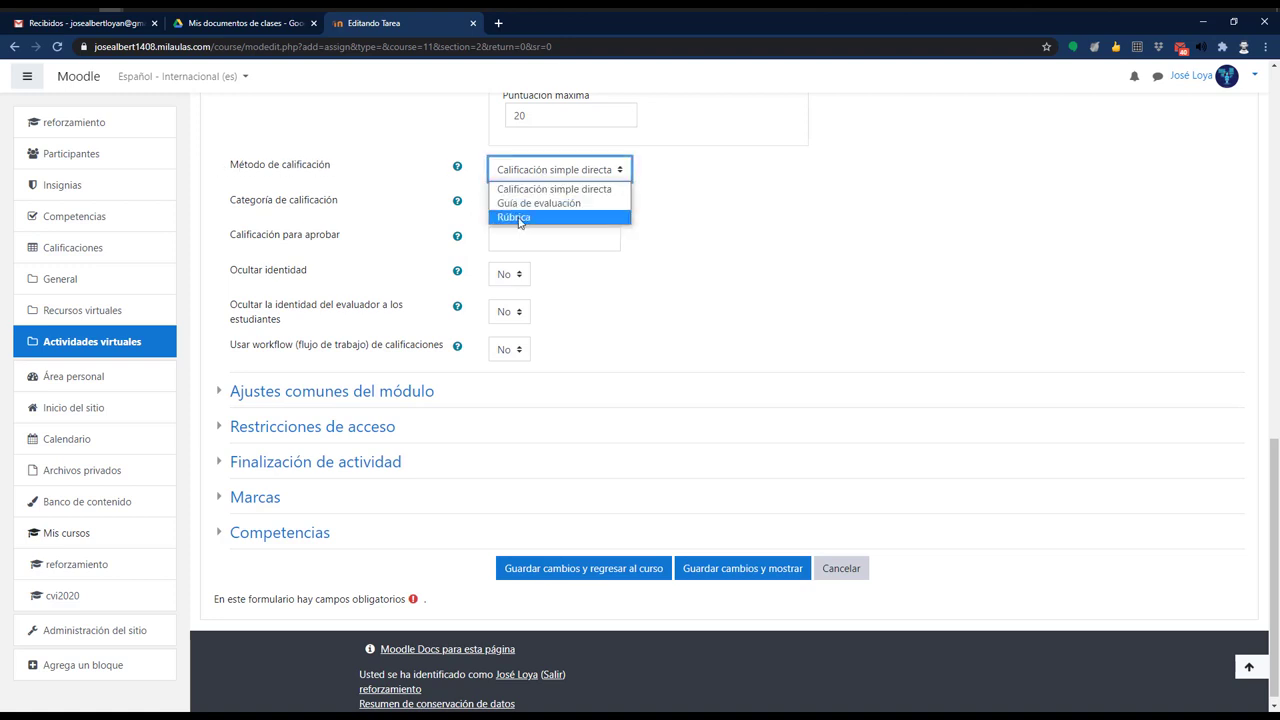
pyautogui.click(533, 218)
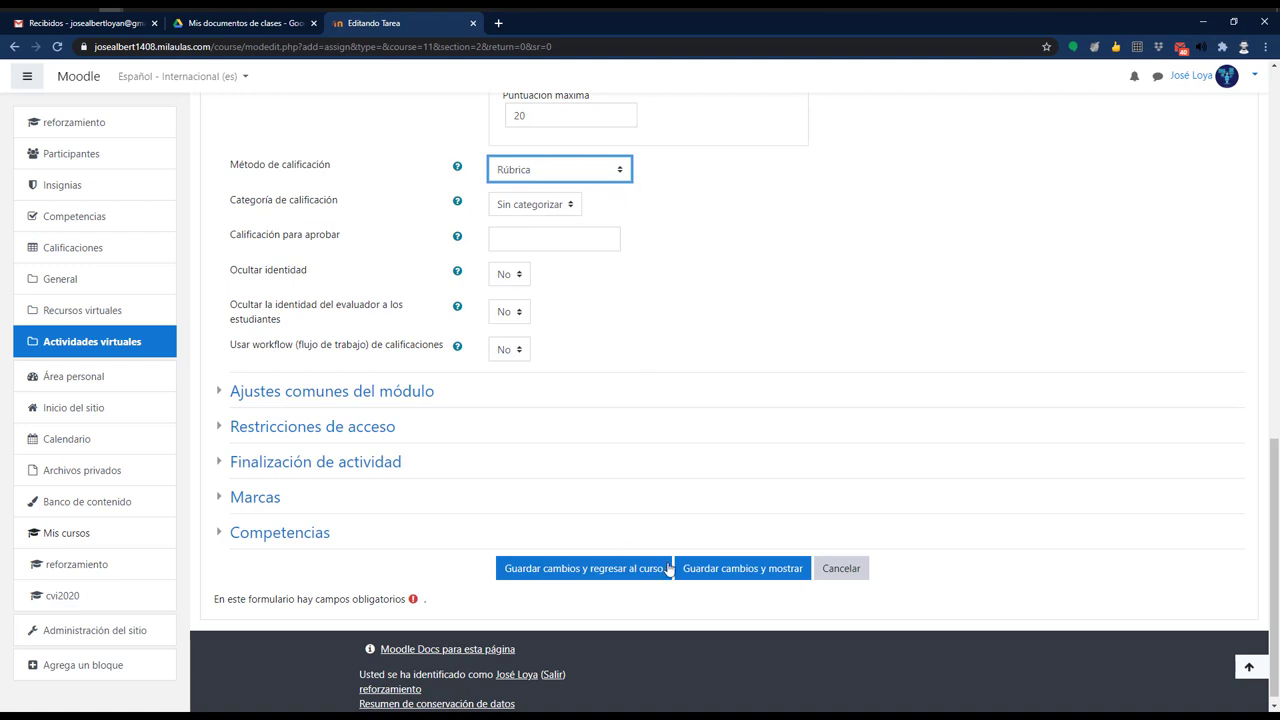
pyautogui.click(406, 163)
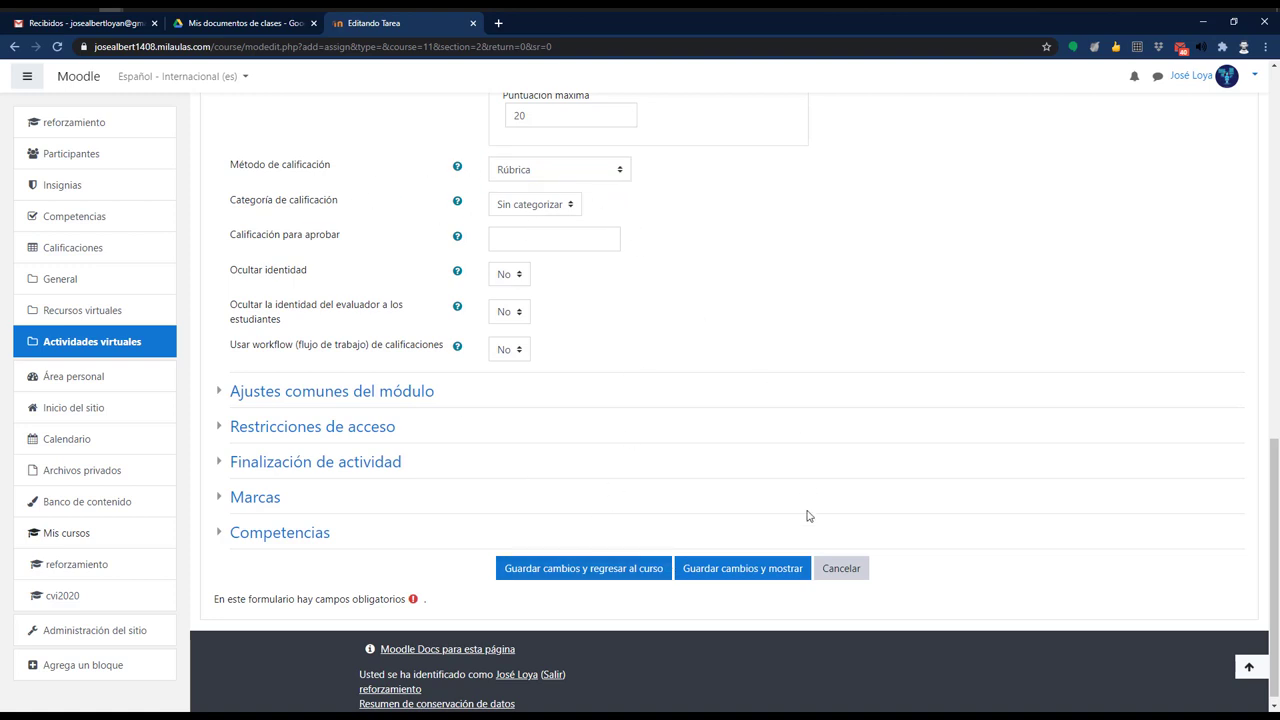
pyautogui.click(743, 569)
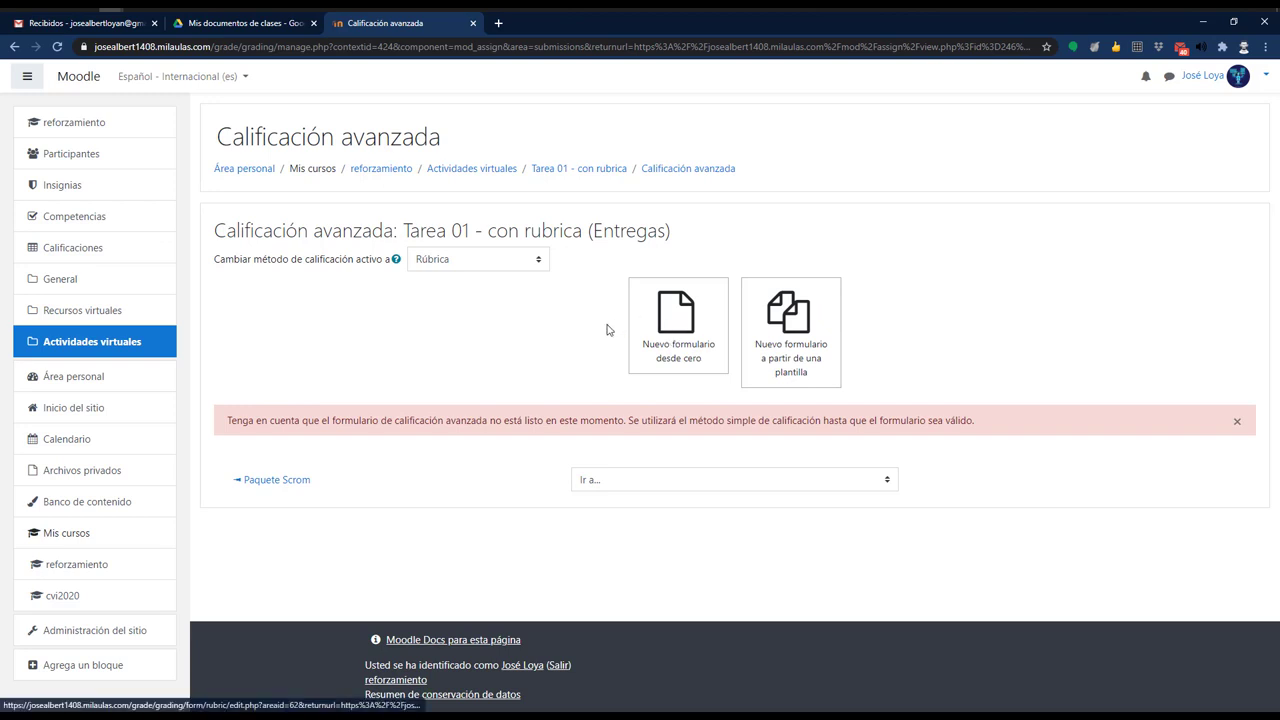
# Step: Start a new rubric form from scratch and name it "Rubrica de la tarea 01"
pyautogui.click(664, 340)
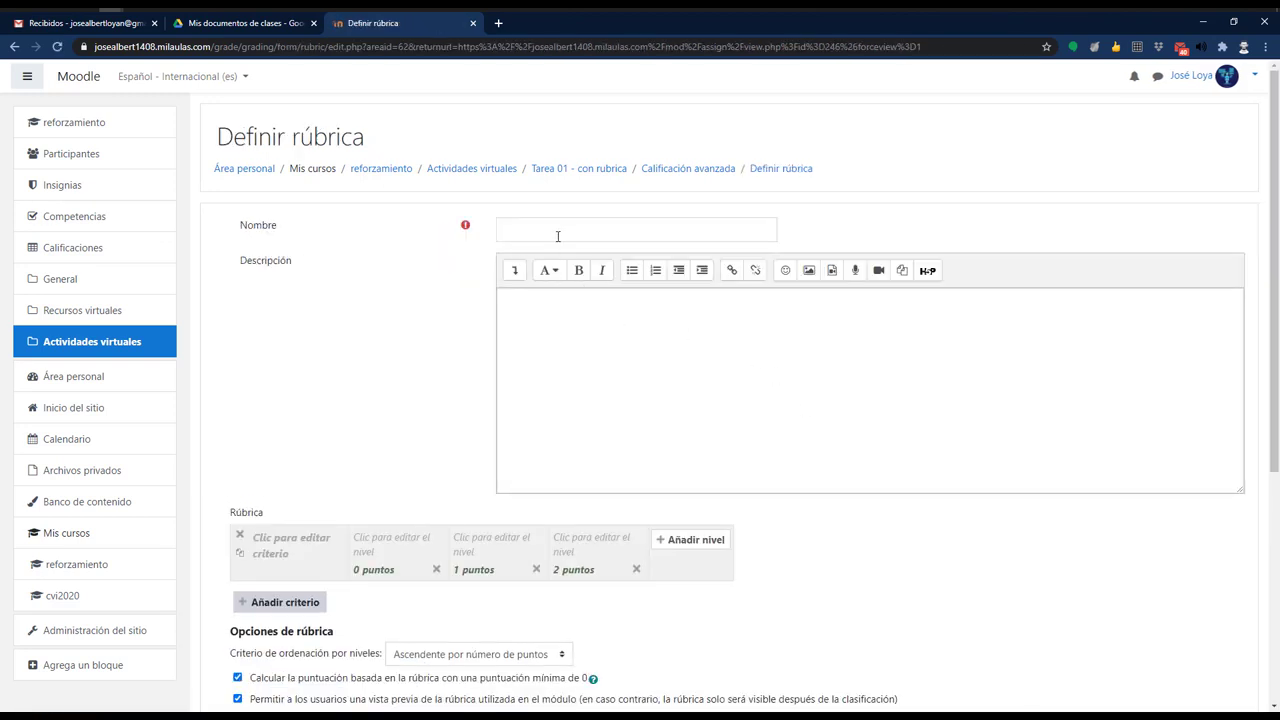
pyautogui.click(558, 236)
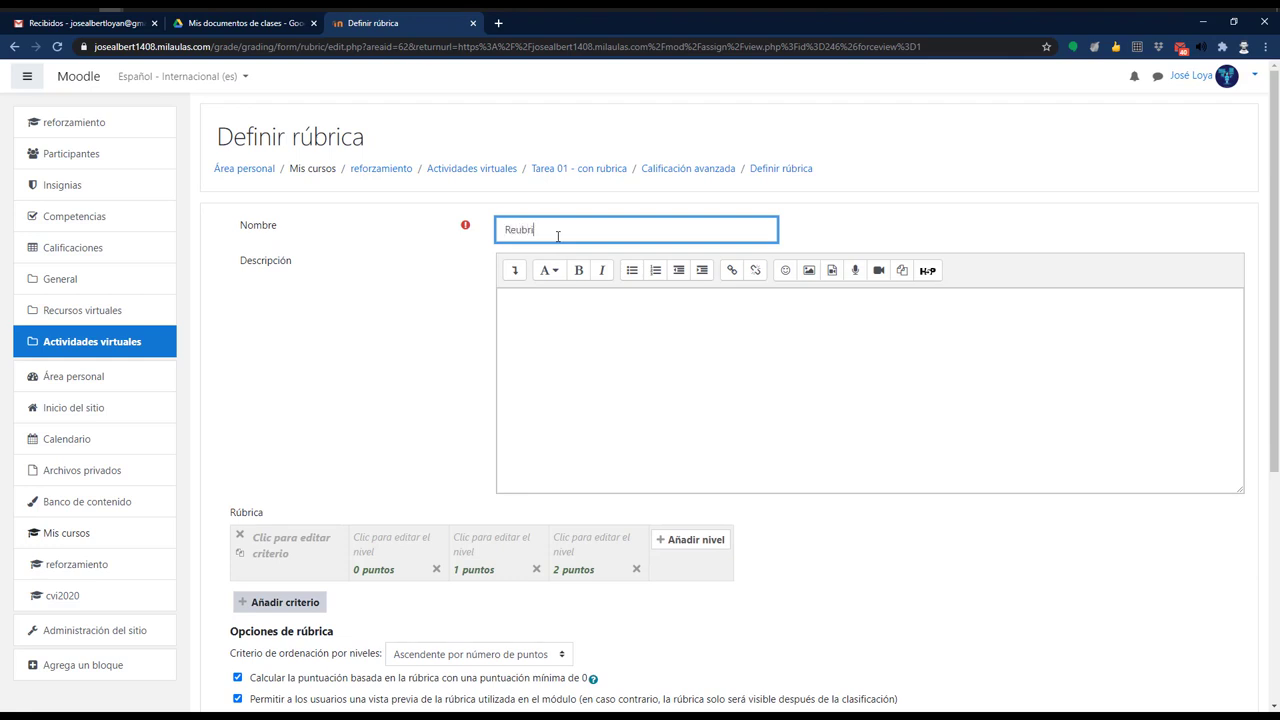
pyautogui.write('Rubrica de la tarea 01')
pyautogui.click(607, 366)
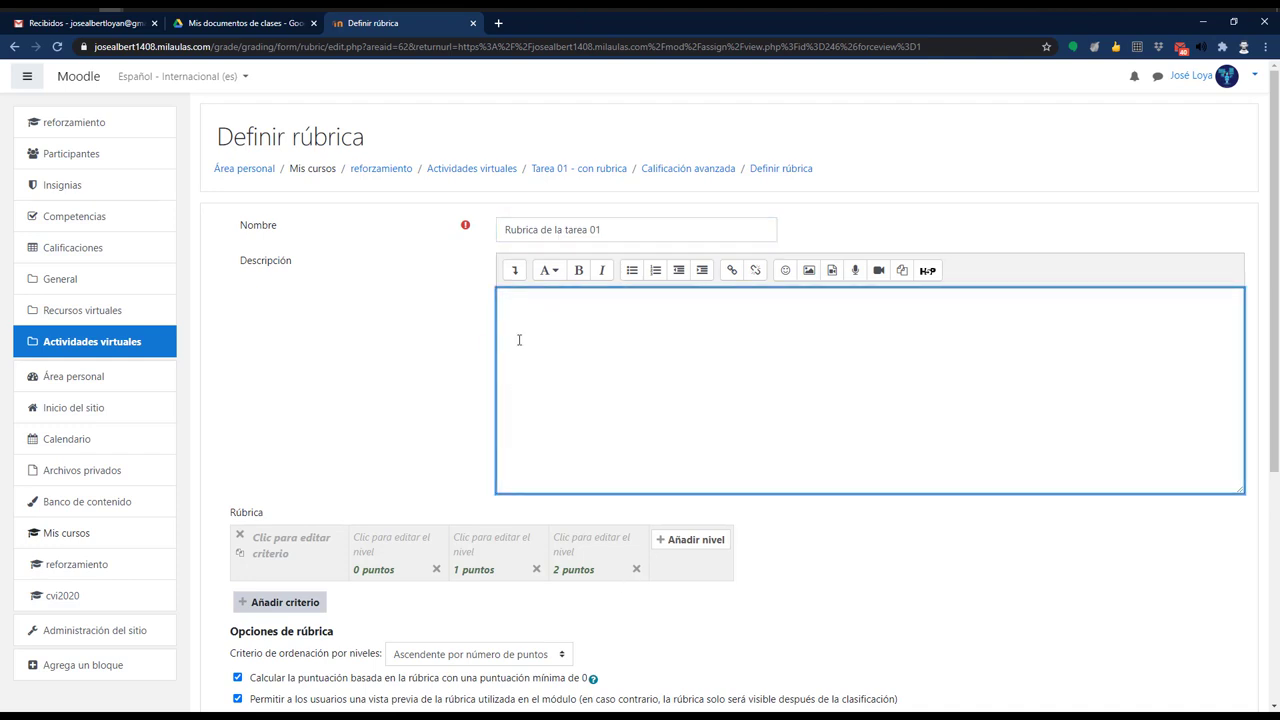
# Step: Enter "Criterio 01" as the description of the rubric's first criterion
pyautogui.scroll(-3, 631, 274)
pyautogui.scroll(-3, 440, 400)
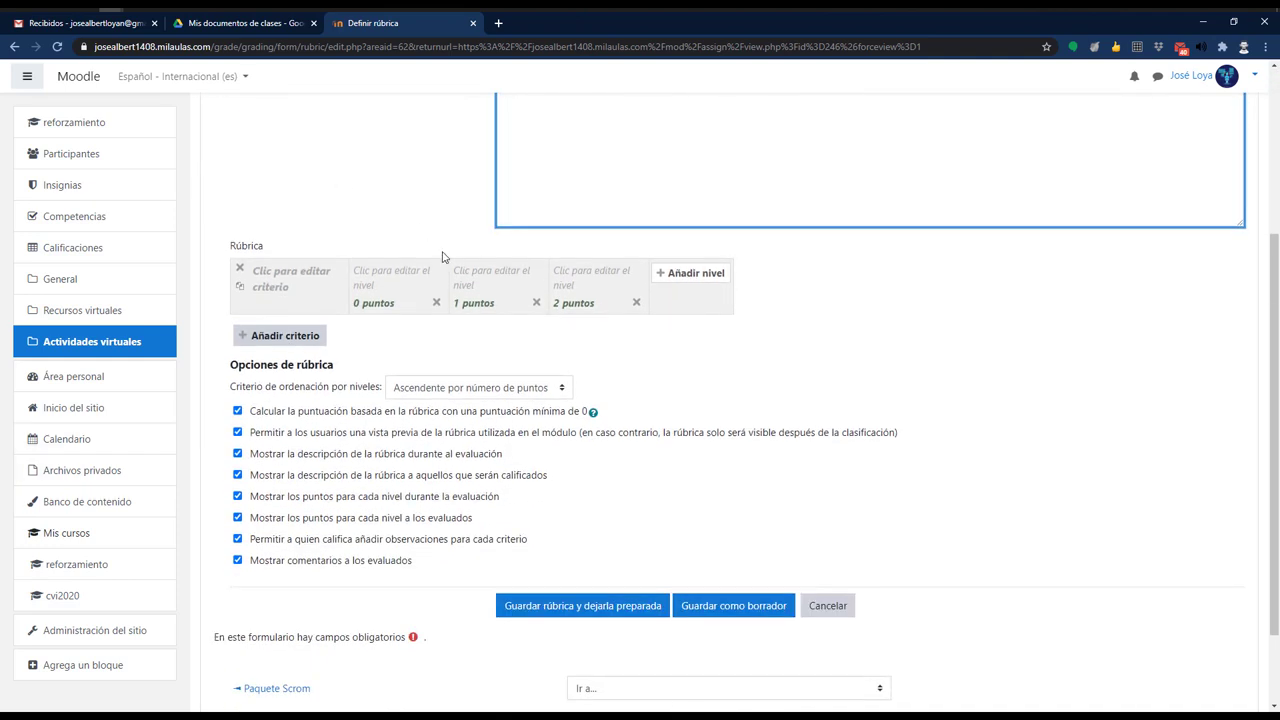
pyautogui.scroll(2, 340, 360)
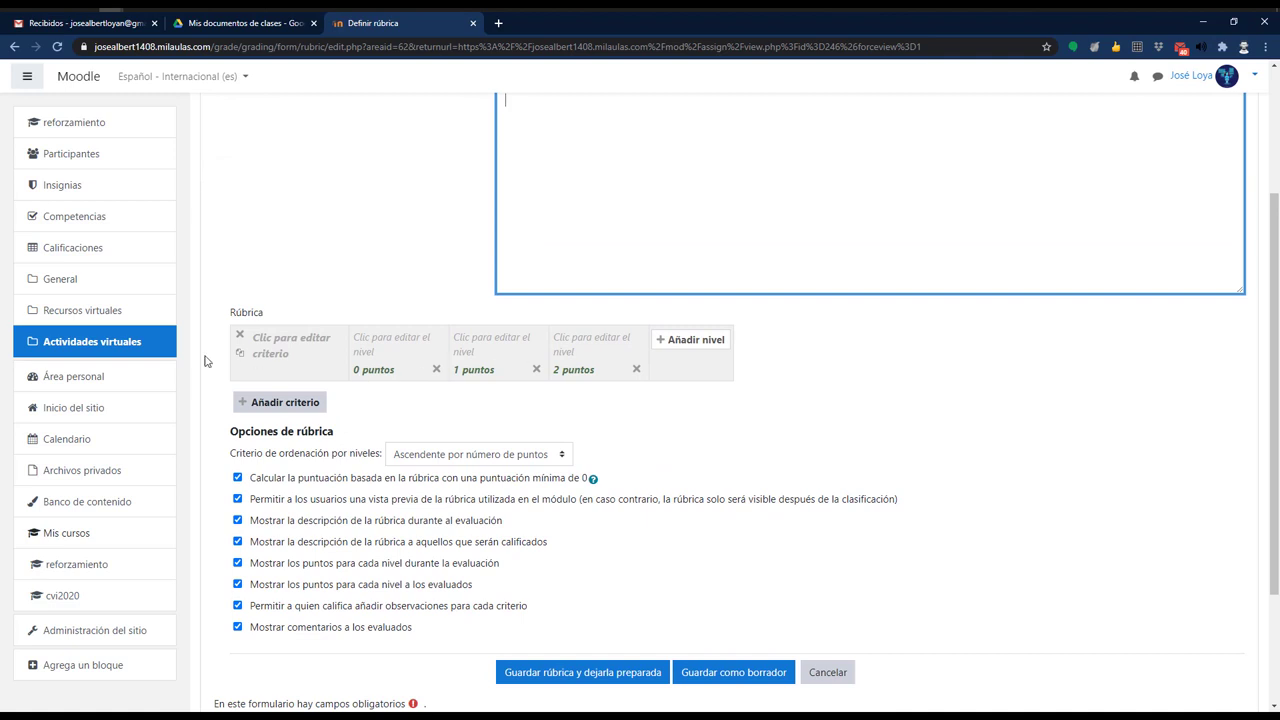
pyautogui.click(300, 345)
pyautogui.write('Criterio 01')
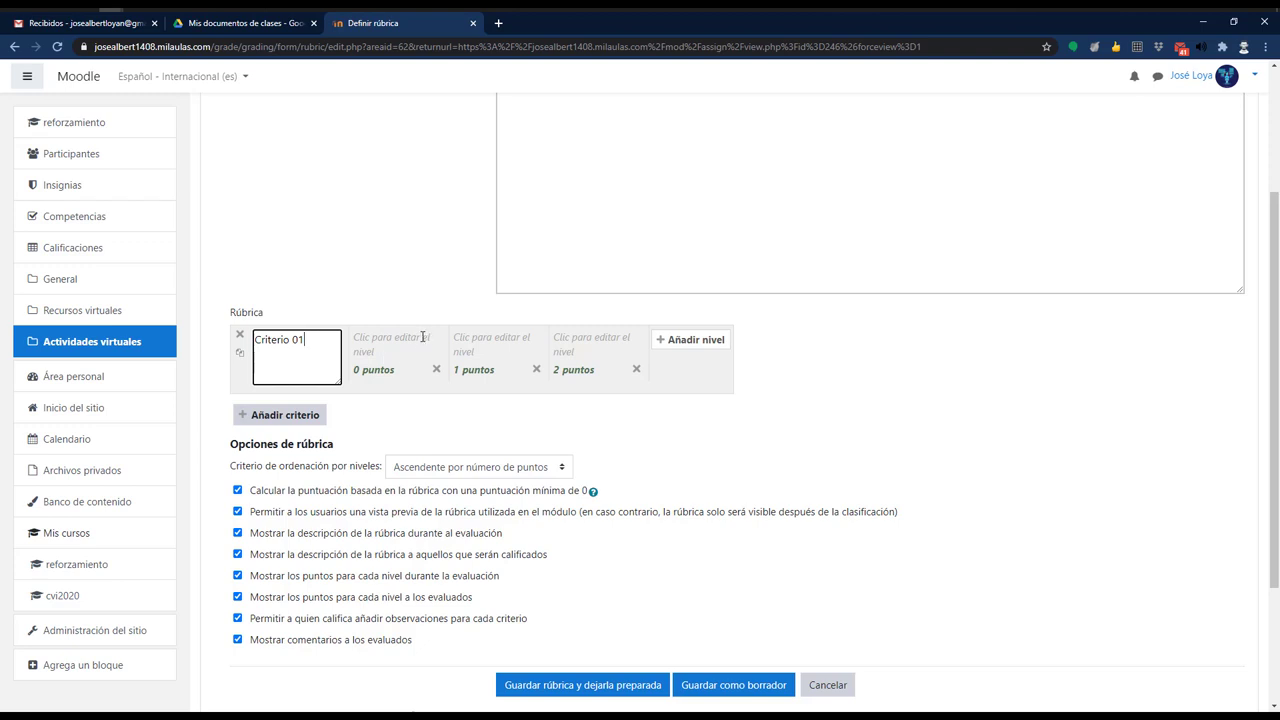
# Step: Describe Criterio 01's three levels as "No realizo la actividad", "Realizo la actividad parcialmente" and "Realizo la actividad correctamente"
pyautogui.click(365, 340)
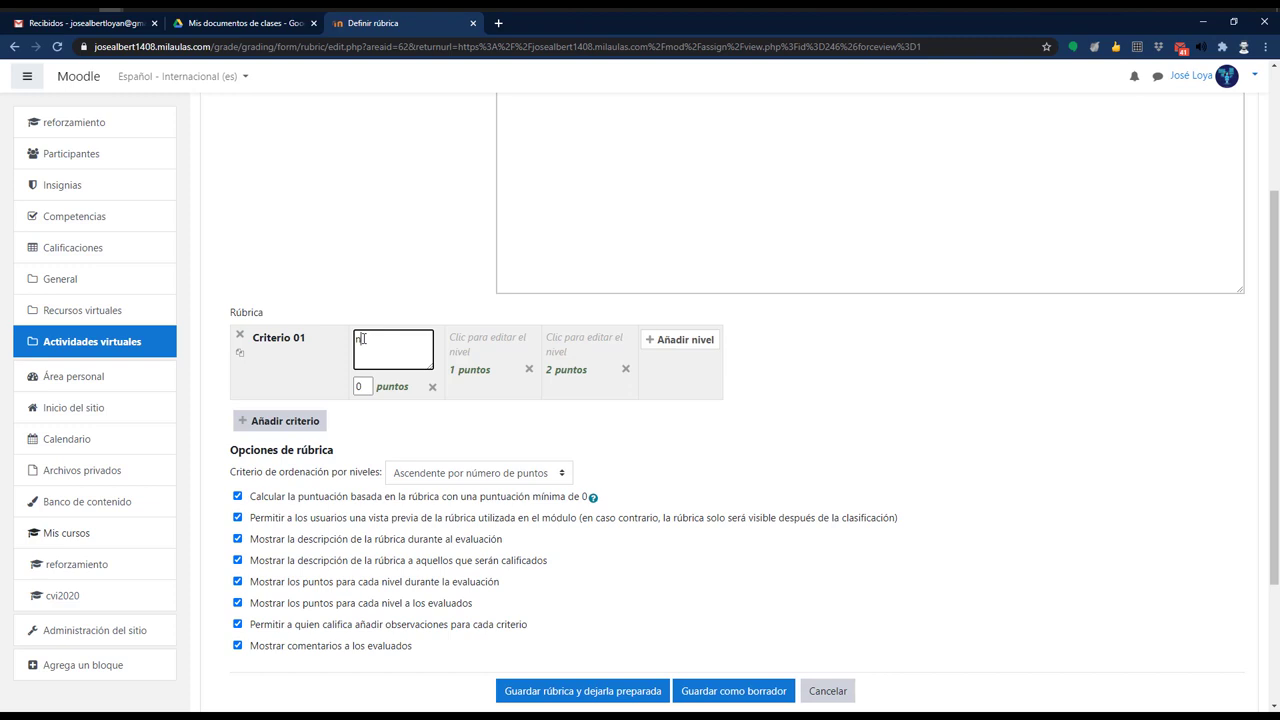
pyautogui.write('No realizo la actividad')
pyautogui.click(485, 348)
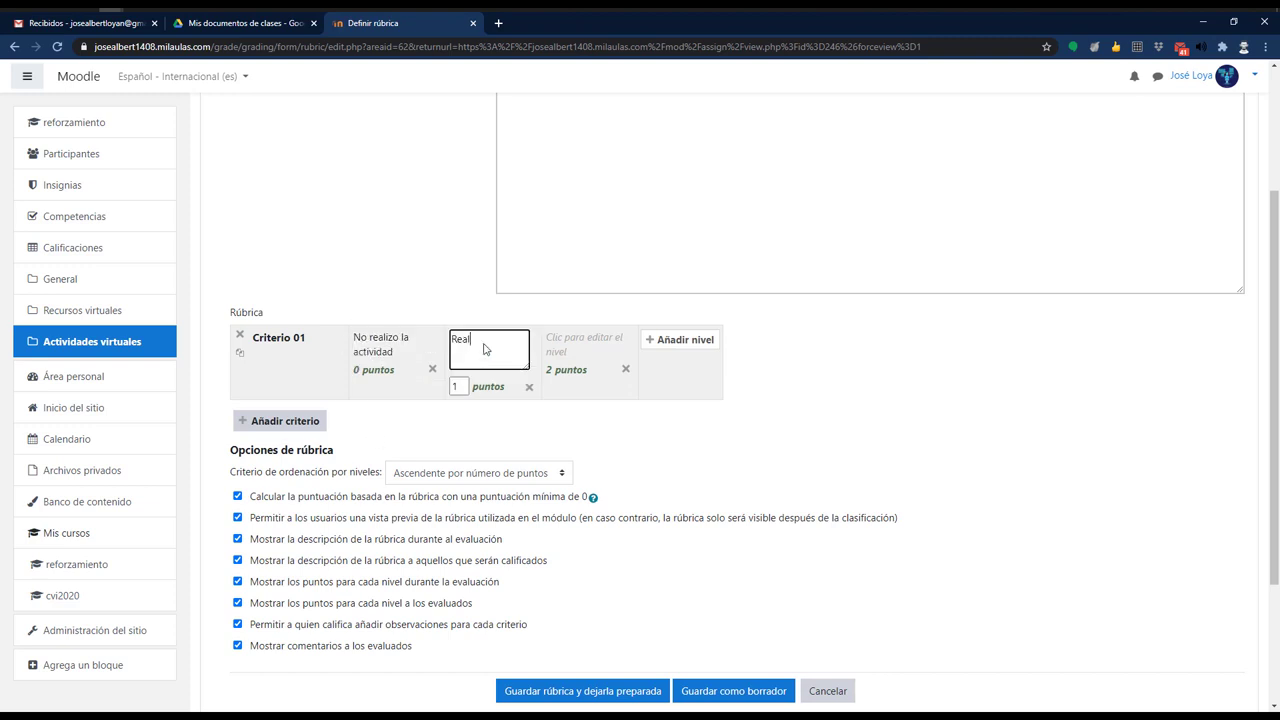
pyautogui.write('Realizo la actividad parcialmente')
pyautogui.click(595, 349)
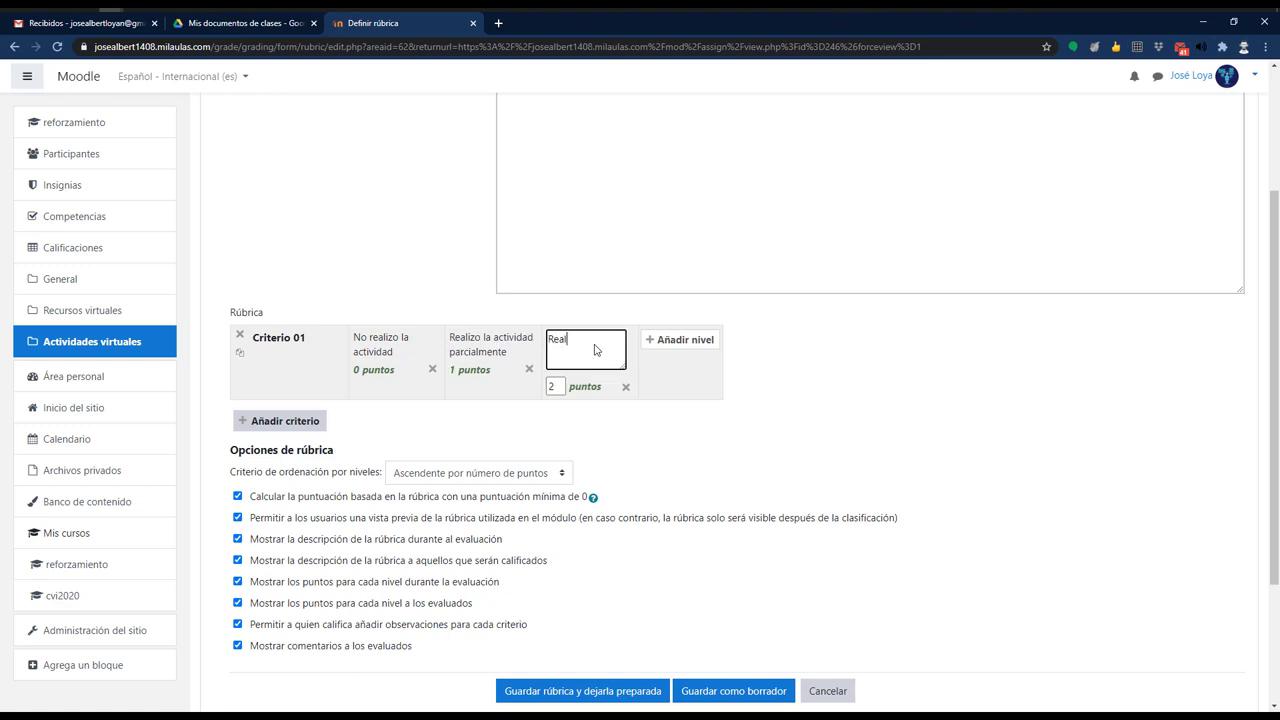
pyautogui.write('Realizo la actividad correctamente')
pyautogui.click(818, 349)
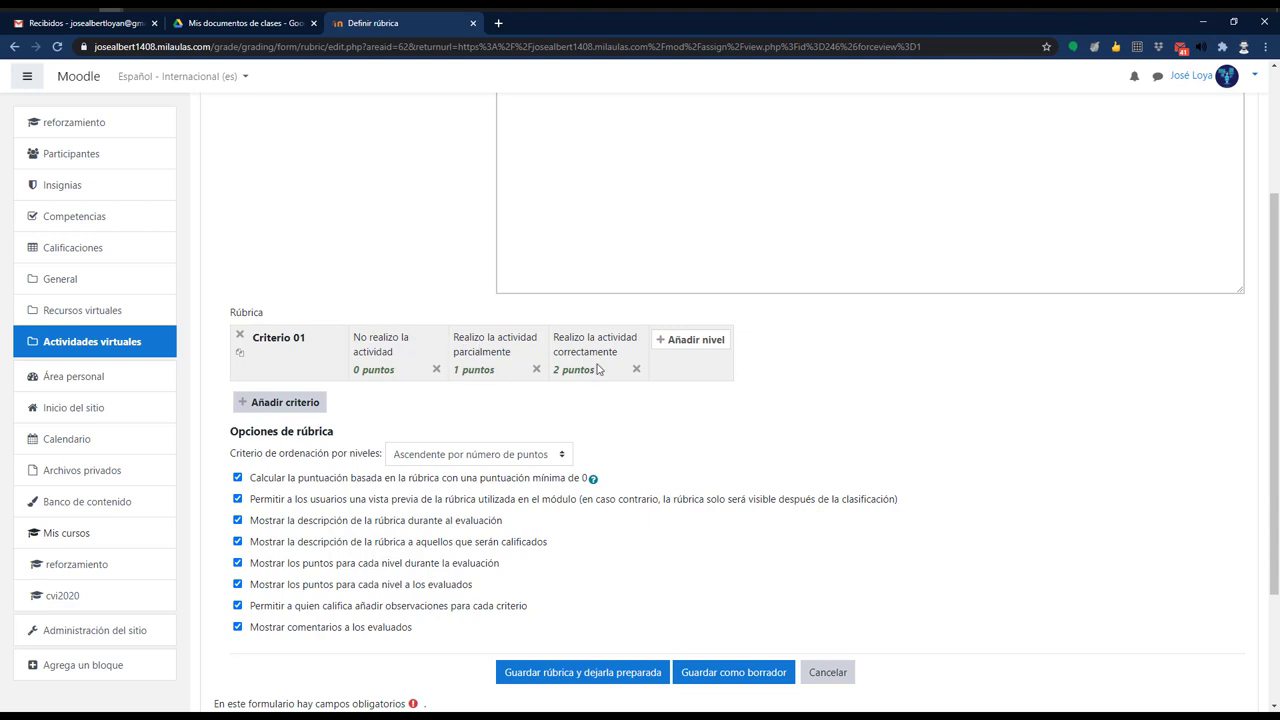
# Step: Add a second criterion named "Criterio 02" and give its three levels the same descriptions as those of Criterio 01
pyautogui.click(313, 403)
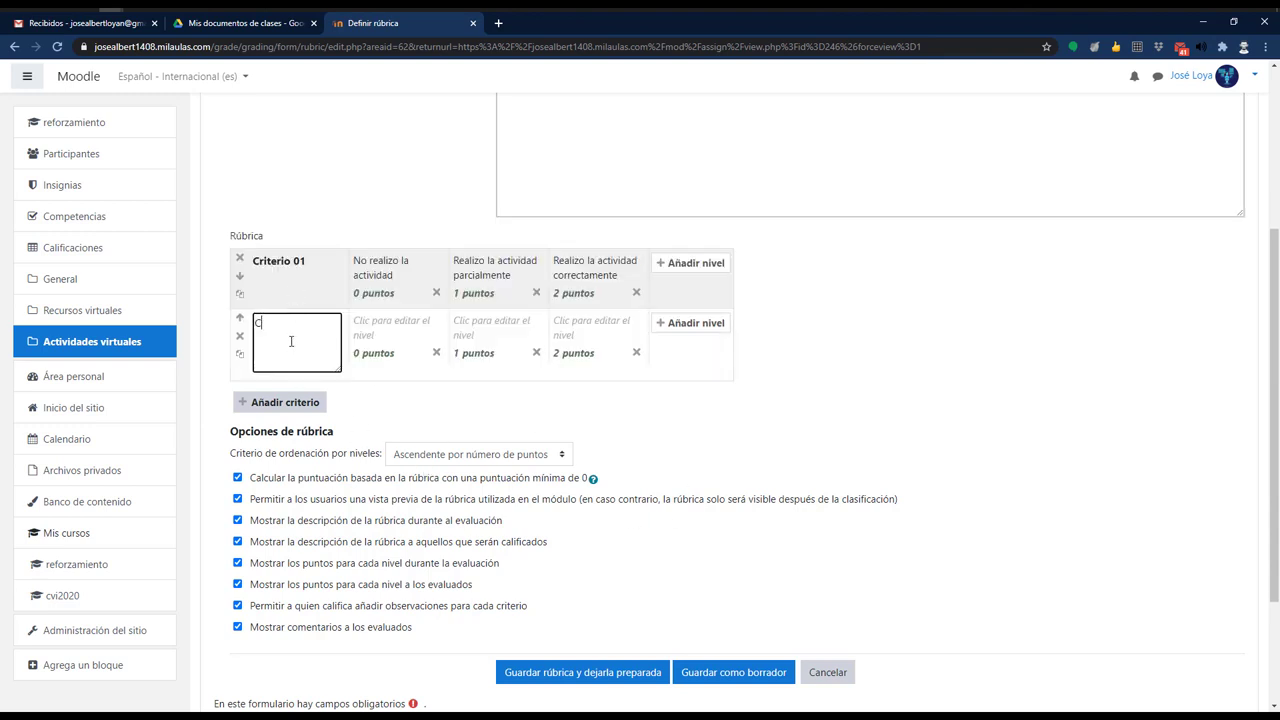
pyautogui.write('Criterio 02')
pyautogui.click(399, 352)
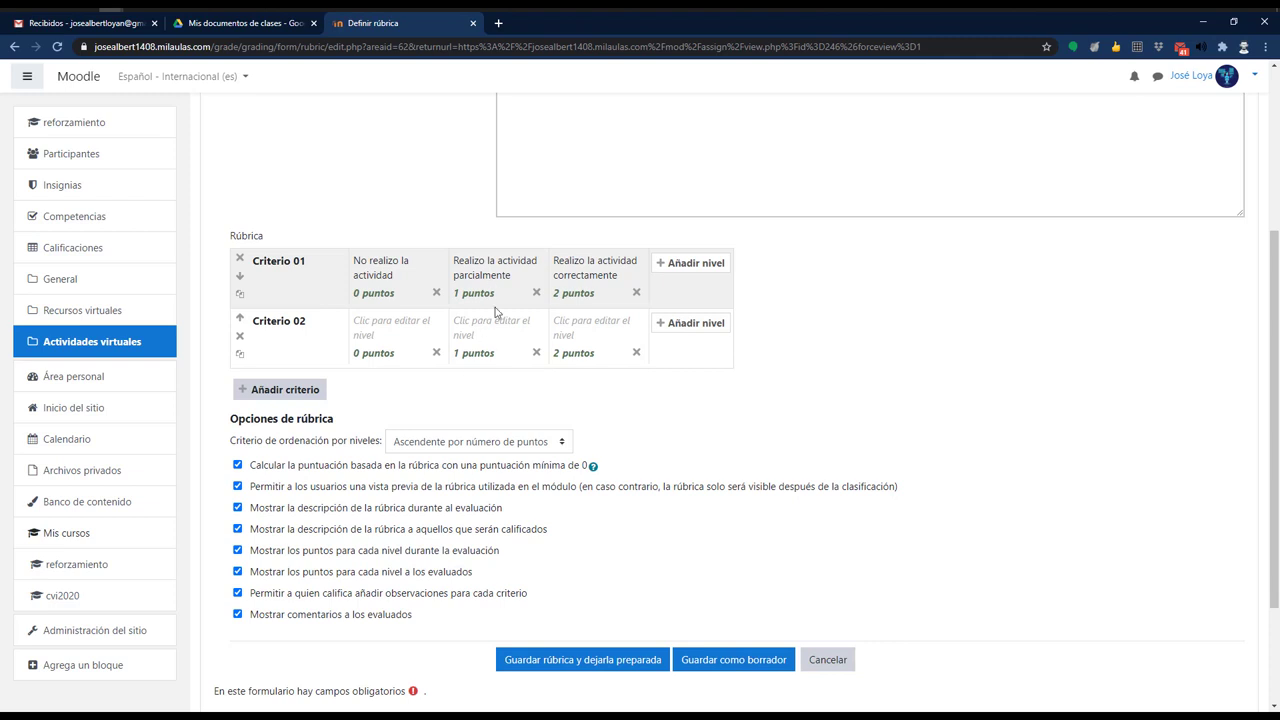
pyautogui.click(390, 291)
pyautogui.click(391, 322)
pyautogui.hotkey('ctrl', 'v')
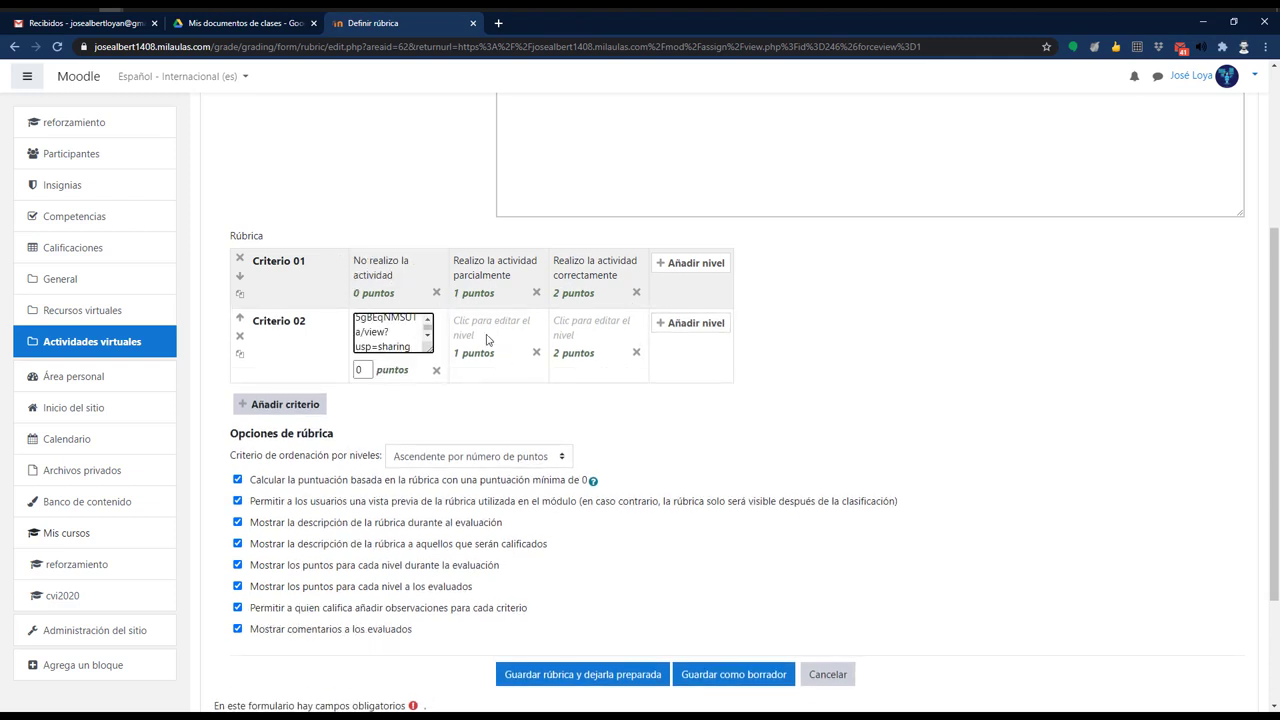
pyautogui.click(487, 340)
pyautogui.click(490, 265)
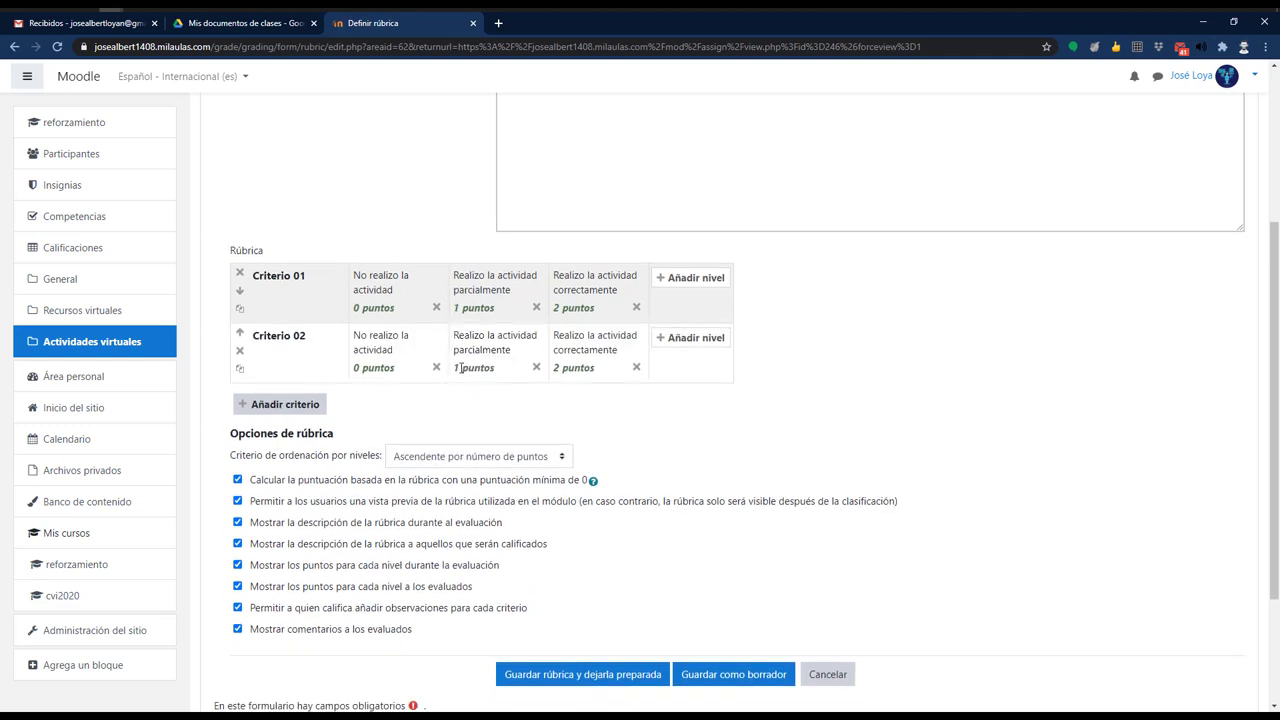
# Step: Set Criterio 02's "Realizo la actividad parcialmente" level to 5 points and its "Realizo la actividad correctamente" level to 10 points
pyautogui.click(461, 368)
pyautogui.write('5')
pyautogui.click(571, 367)
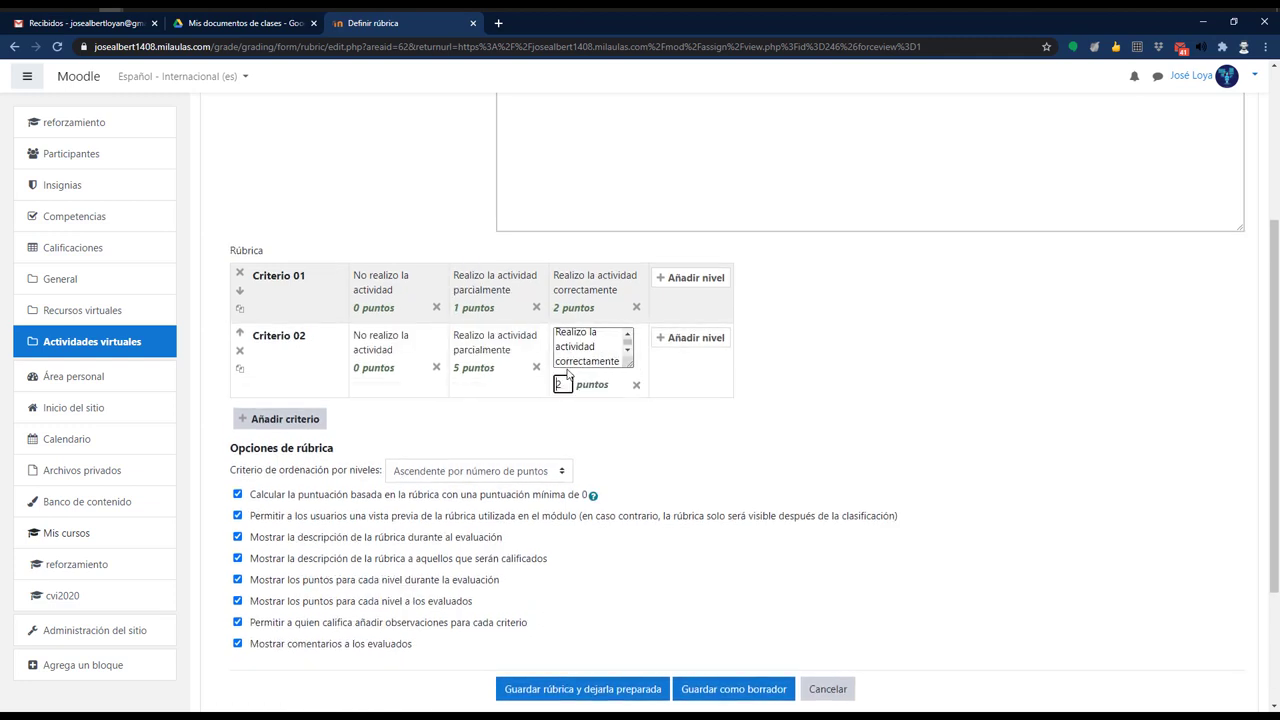
pyautogui.write('10')
pyautogui.press('Tab')
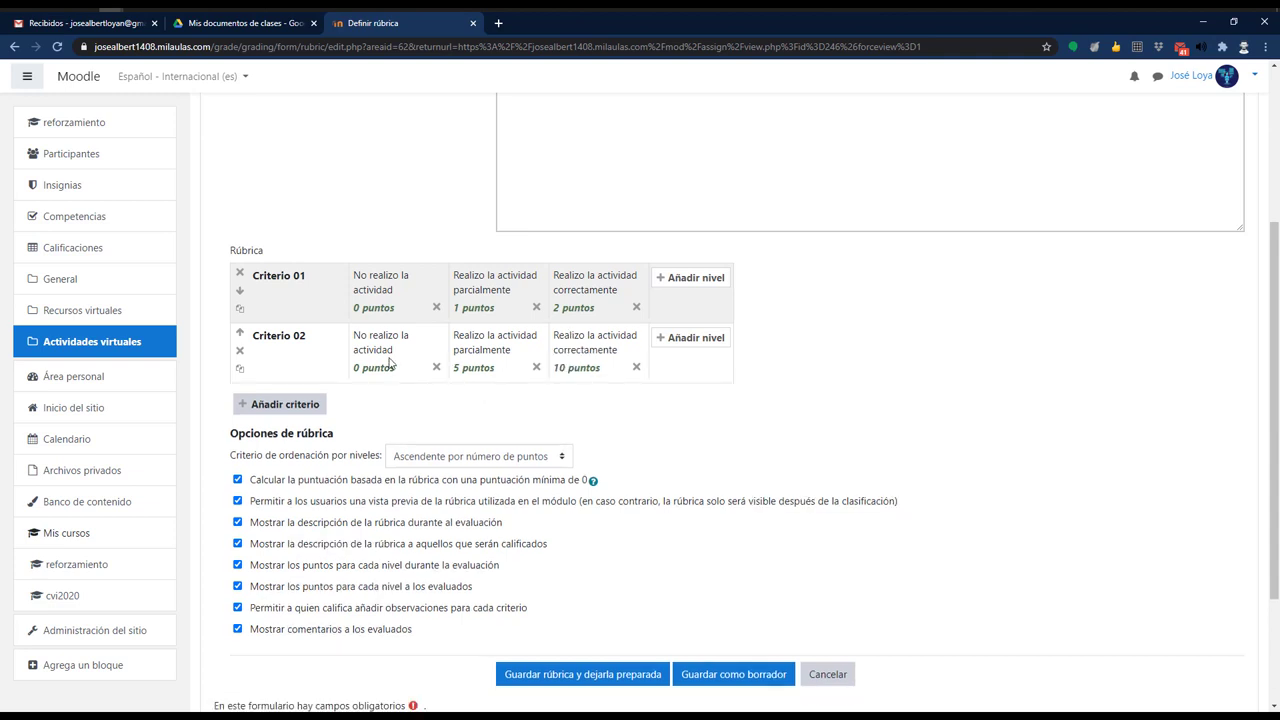
# Step: Add a third criterion named "Criterio 03" and give it two additional levels
pyautogui.click(274, 414)
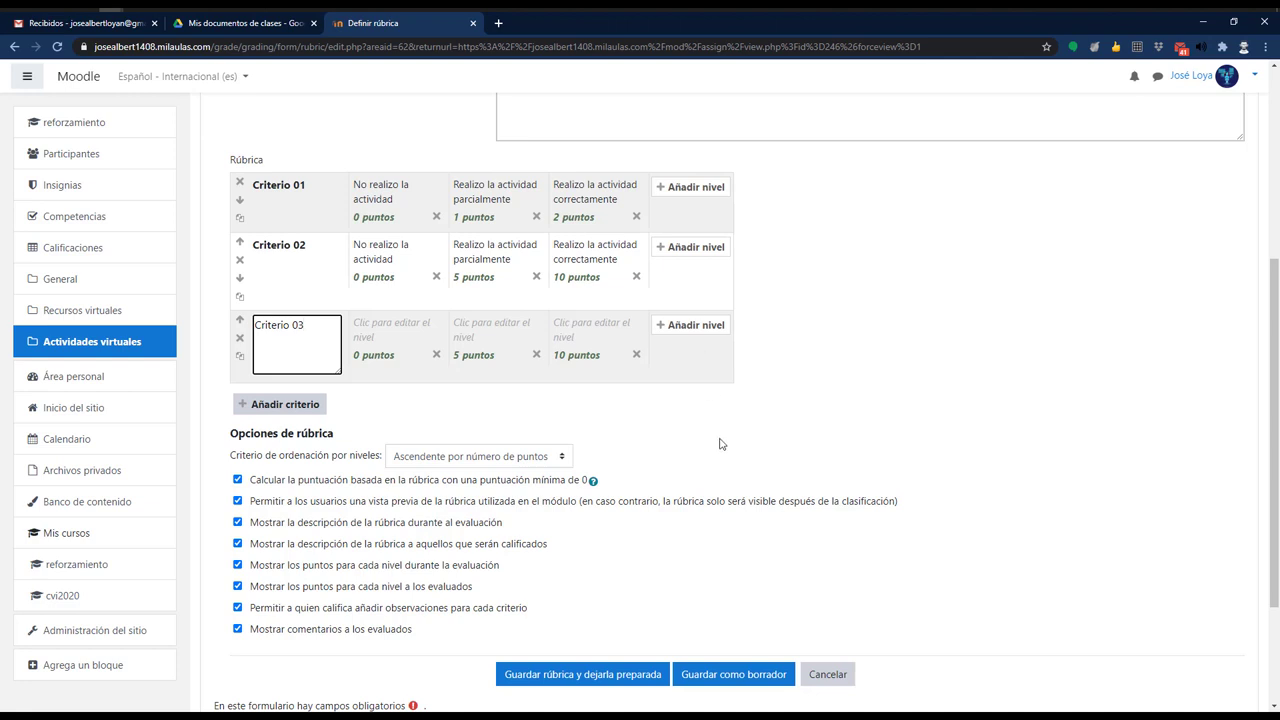
pyautogui.click(720, 443)
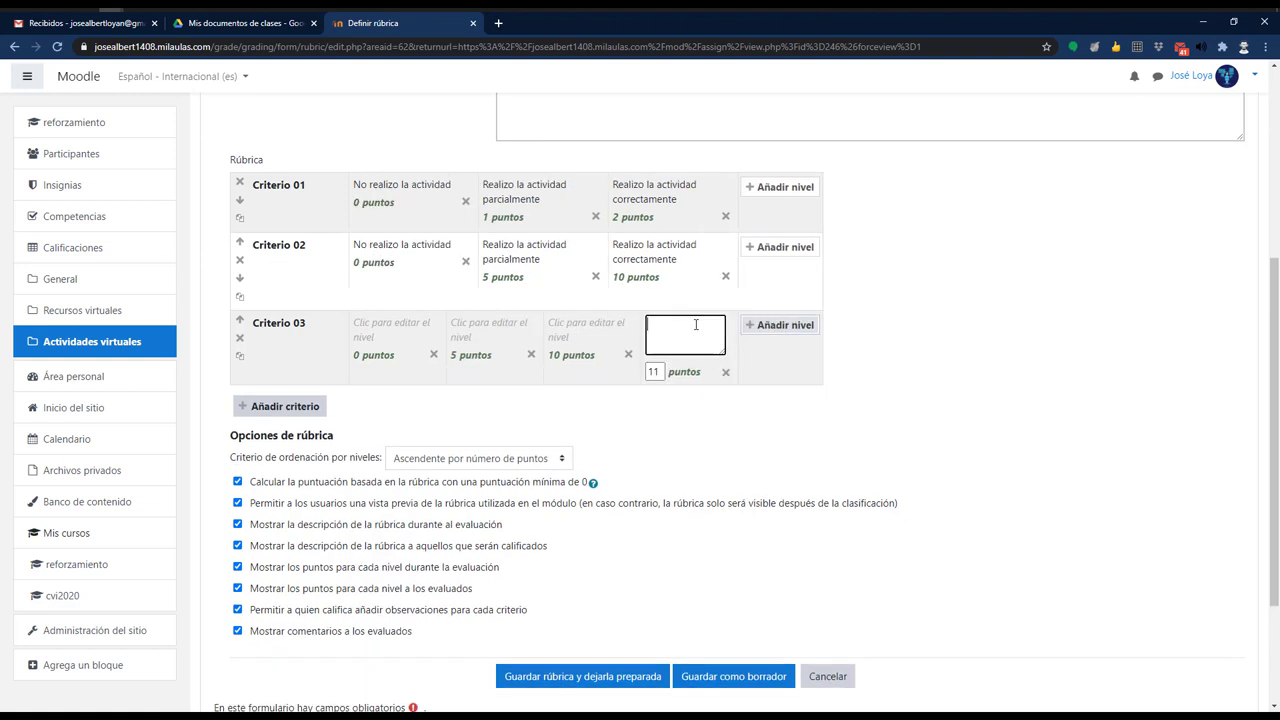
pyautogui.click(680, 327)
pyautogui.click(785, 332)
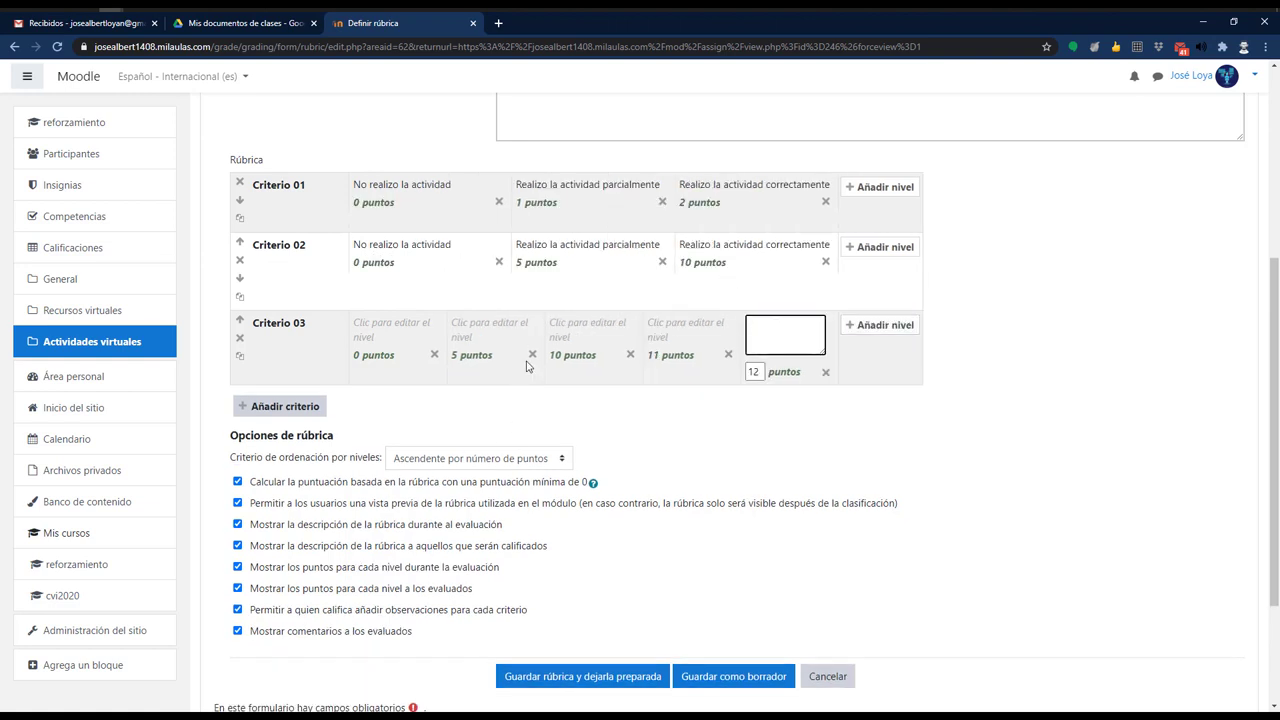
# Step: Fill Criterio 03's five levels: "No realizo la actividad" 0, "Realizo 1 ejemplo" 2, "Realizo 2 ejemplo" 4, "Realizo 3 ejemplo" 6, "Realizo la actividad correctamente" 8 points
pyautogui.click(383, 330)
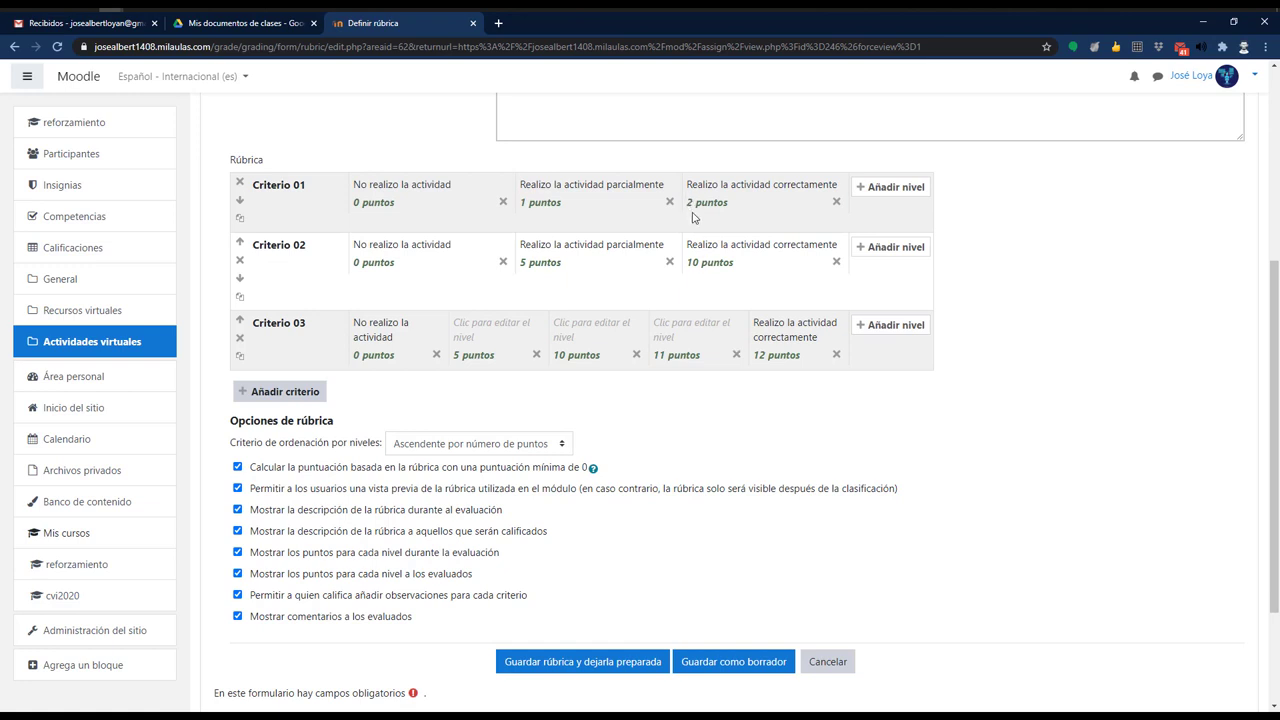
pyautogui.click(769, 356)
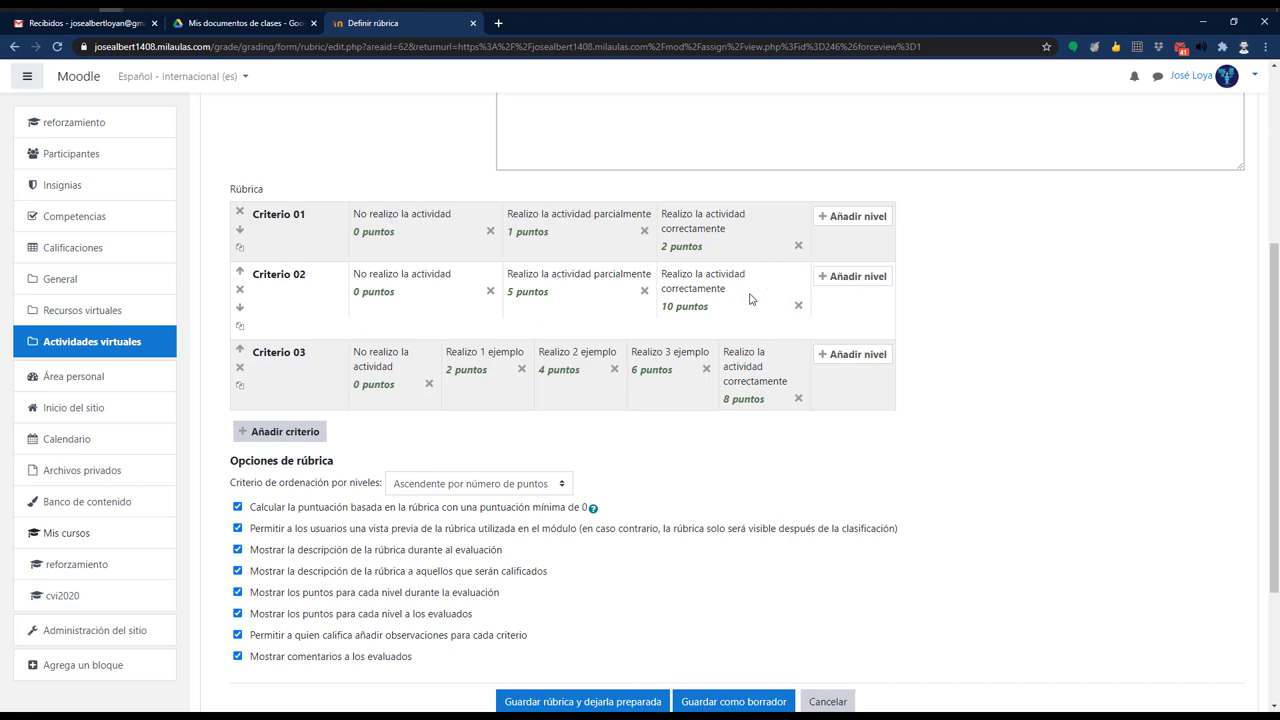
# Step: Add a fourth criterion to the rubric and enter "Criterio 04" as its description
pyautogui.scroll(3, 970, 327)
pyautogui.scroll(-2, 730, 397)
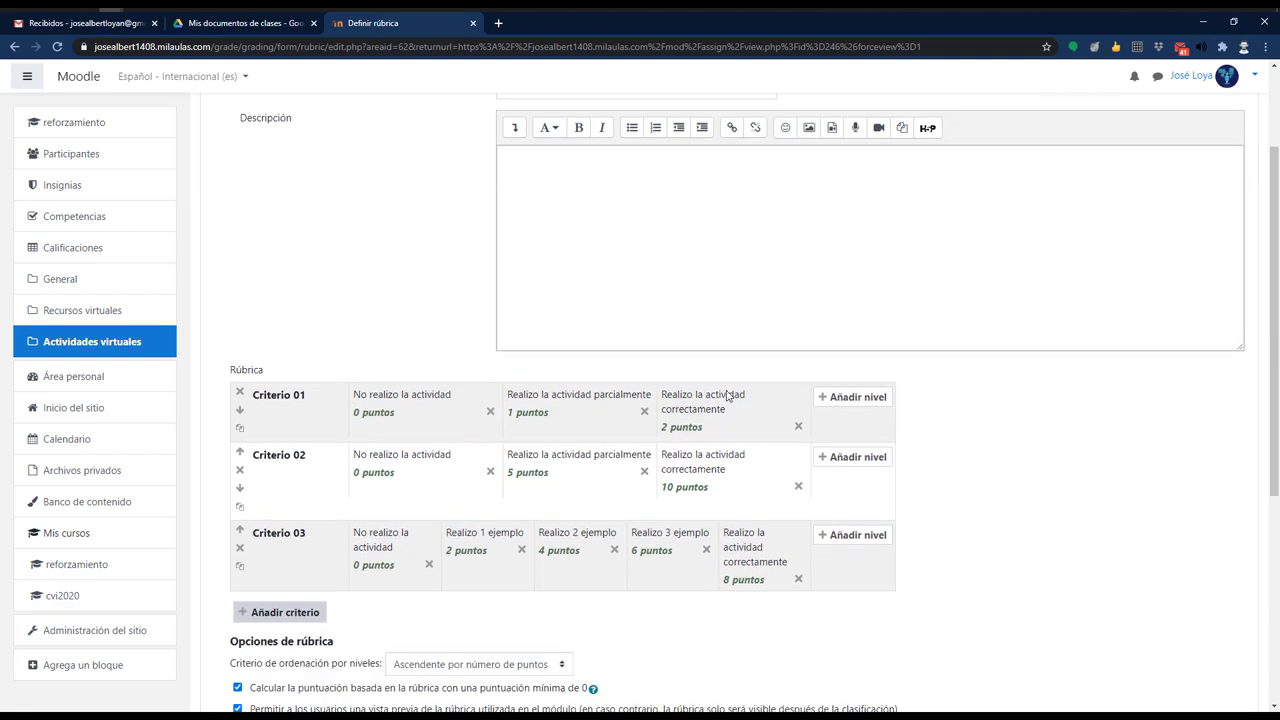
pyautogui.scroll(-2, 698, 434)
pyautogui.click(285, 371)
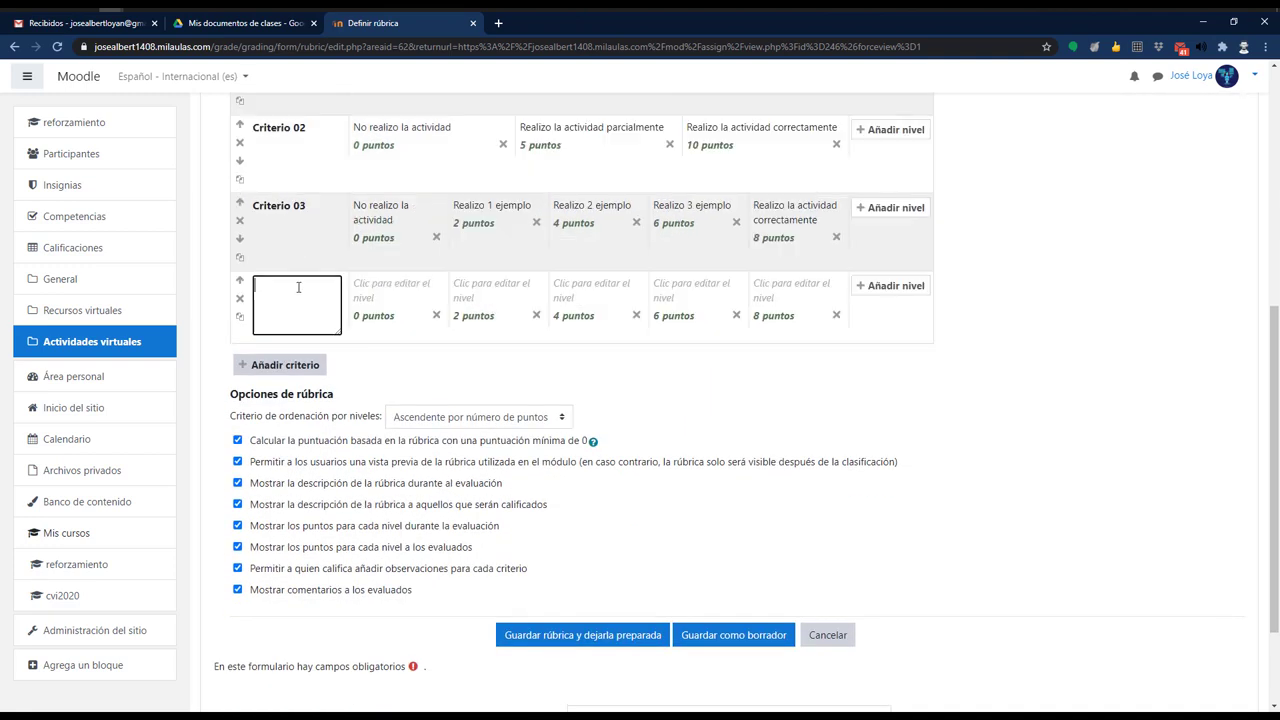
pyautogui.click(286, 226)
pyautogui.scroll(1, 285, 330)
pyautogui.click(284, 429)
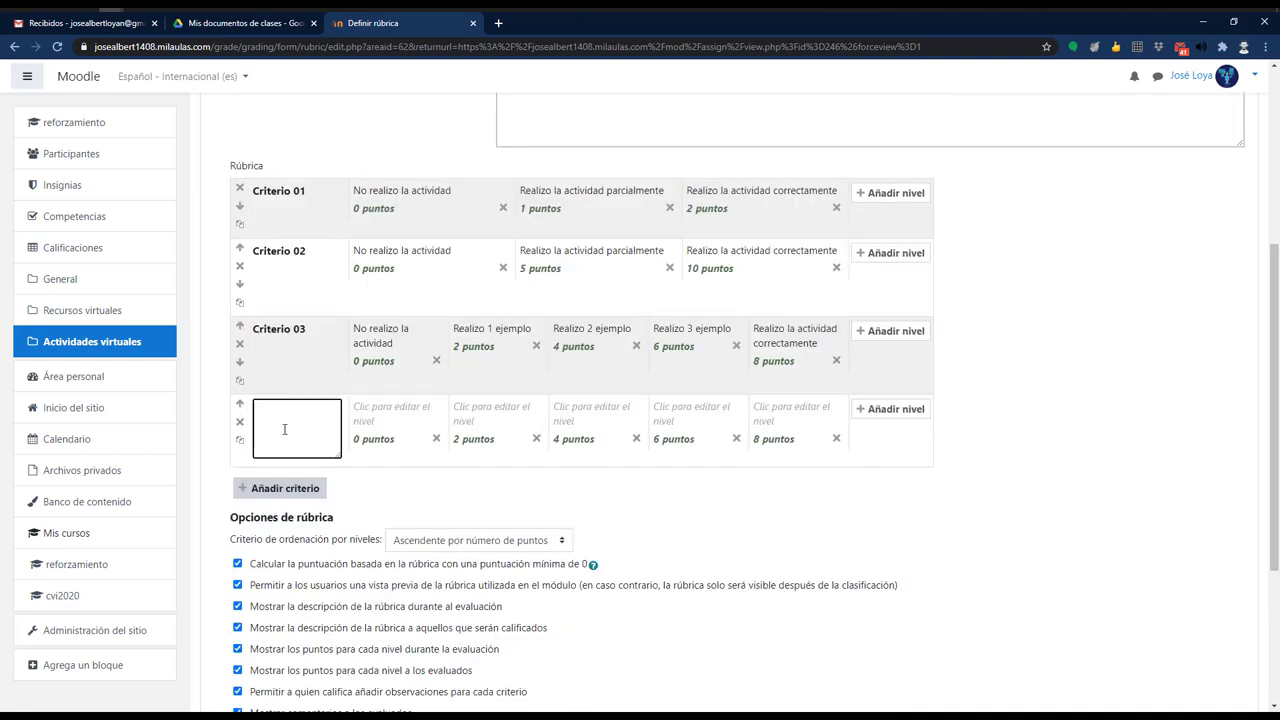
pyautogui.click(273, 336)
pyautogui.hotkey('ctrl', 'c')
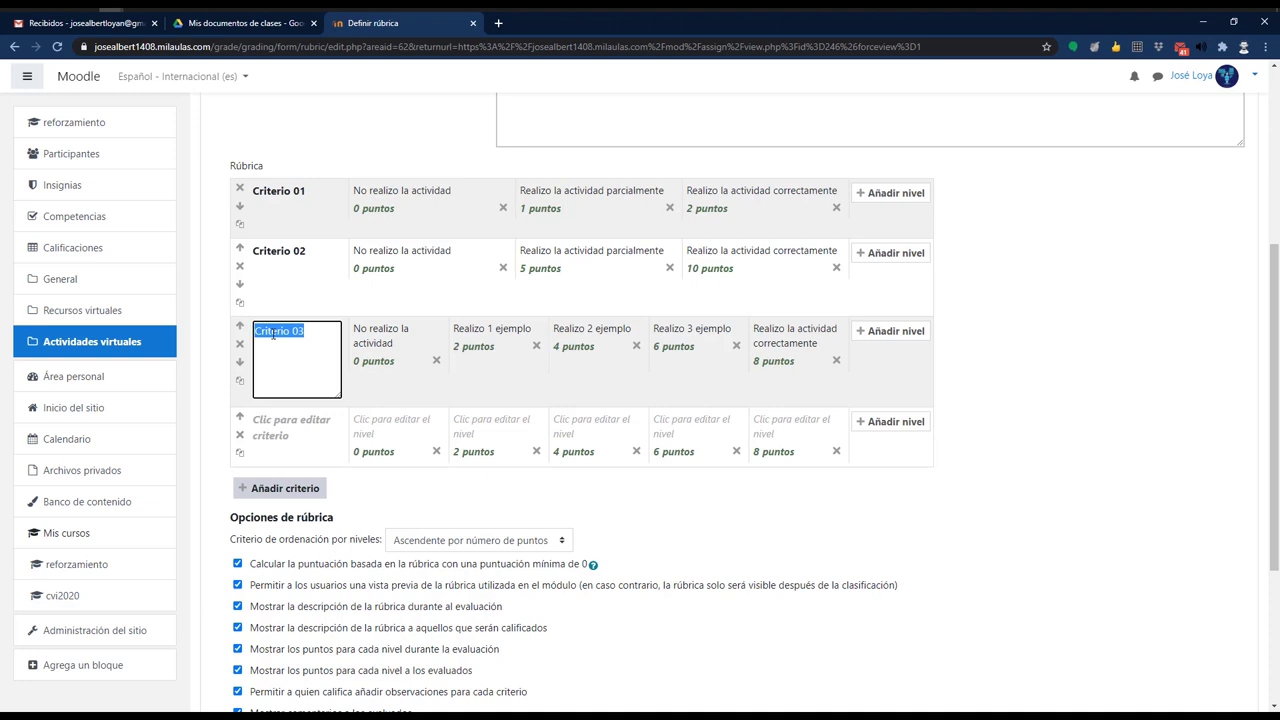
pyautogui.click(305, 437)
pyautogui.hotkey('ctrl', 'v')
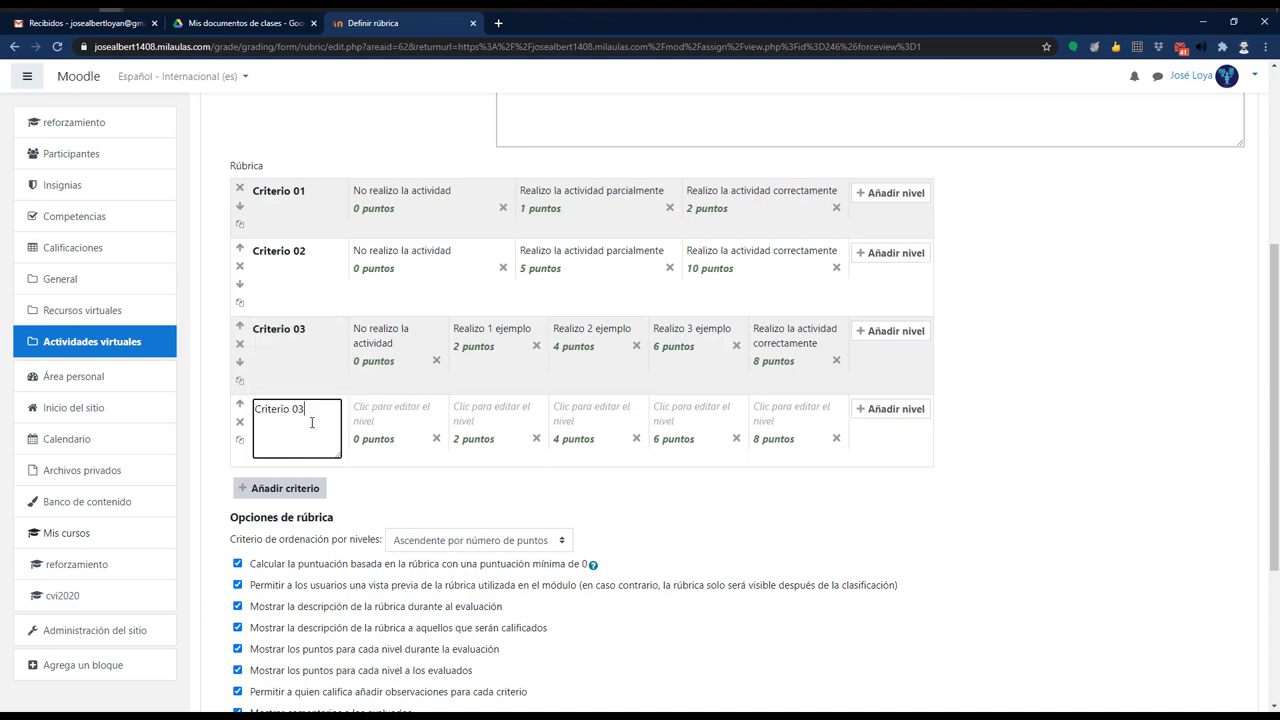
pyautogui.press('BackSpace')
pyautogui.write('4')
# Step: Copy the description "No realizo la actividad" from Criterio 03 into Criterio 04's 0-point level
pyautogui.press('Tab')
pyautogui.hotkey('ctrl', 'v')
pyautogui.click(347, 365)
pyautogui.hotkey('ctrl', 'c')
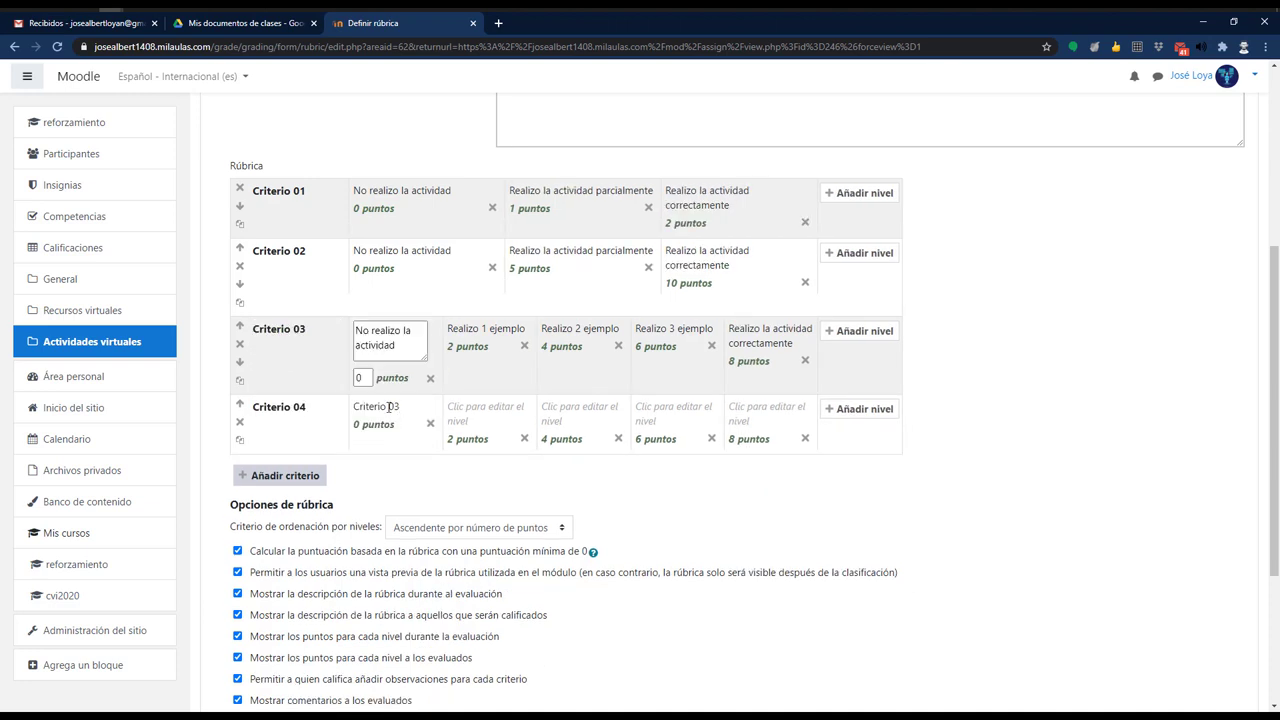
pyautogui.click(389, 406)
pyautogui.hotkey('ctrl', 'v')
# Step: Delete the 8, 6 and 4-point levels from Criterio 04, keeping only its first two levels
pyautogui.click(819, 438)
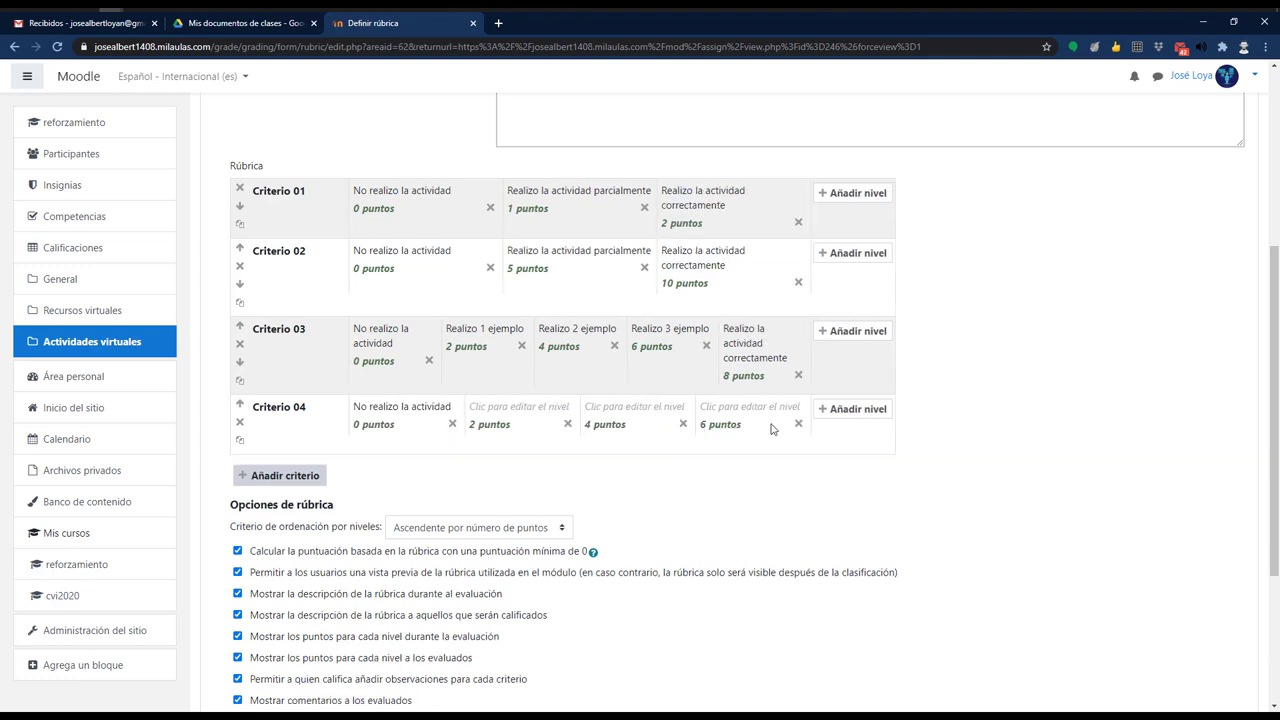
pyautogui.click(797, 424)
pyautogui.press('Return')
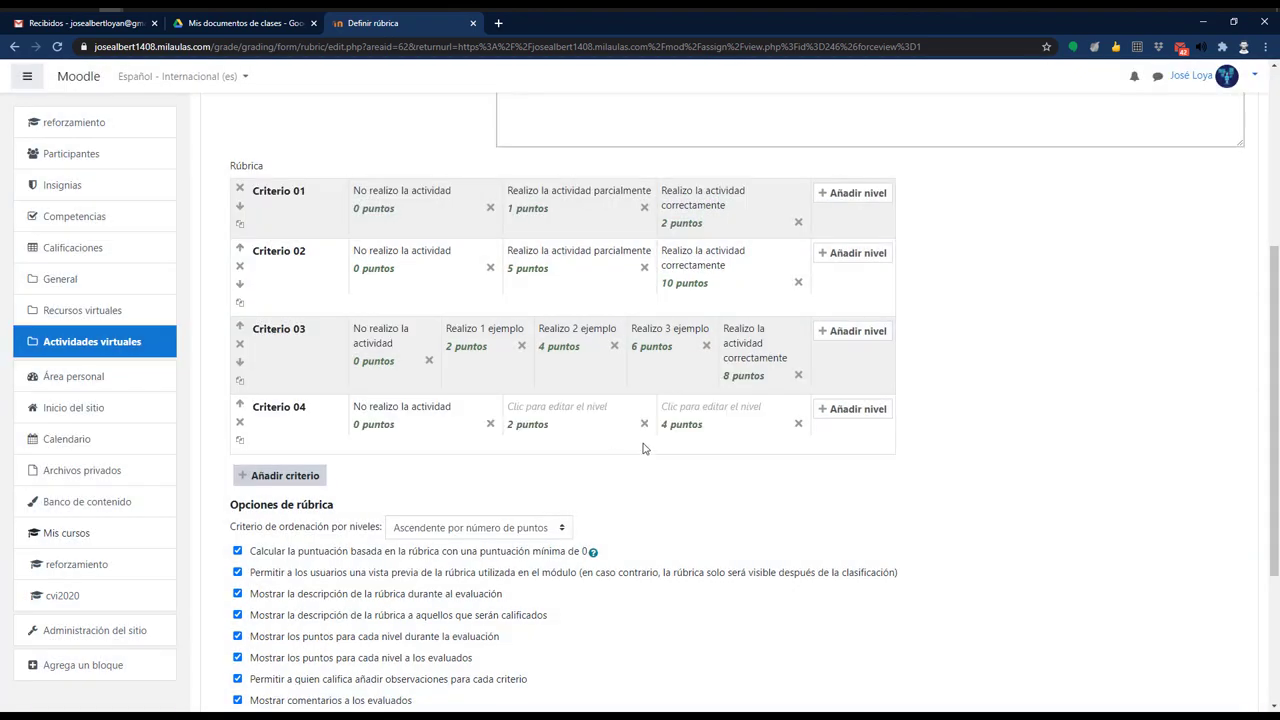
pyautogui.click(798, 424)
pyautogui.press('Return')
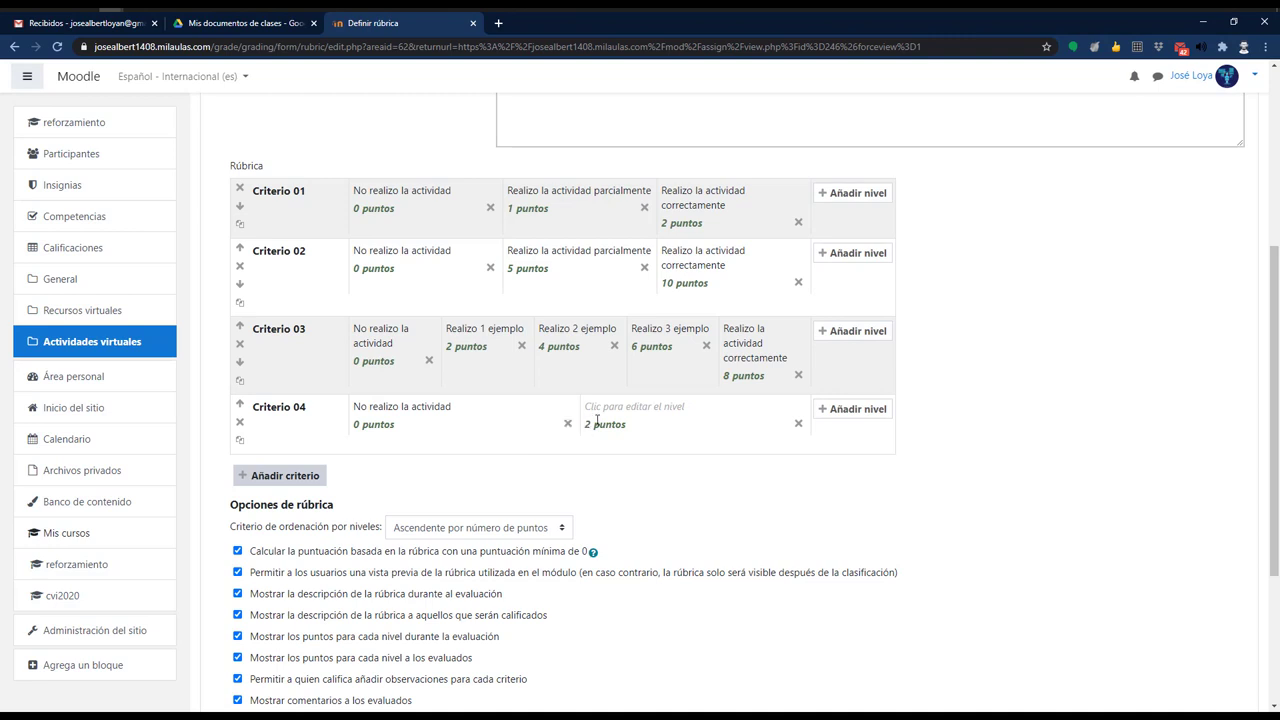
# Step: Set Criterio 04's second level to -10 points and describe it as "Realizo copia del trabajo"
pyautogui.click(589, 426)
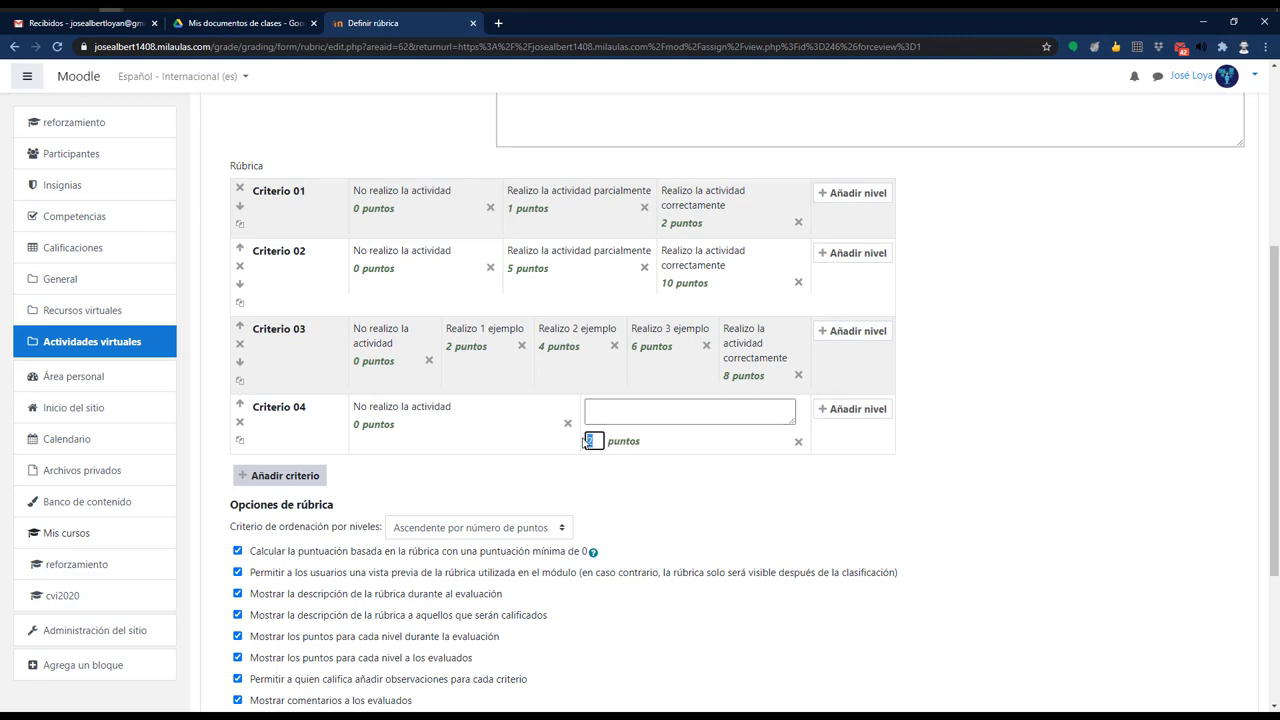
pyautogui.write('-10')
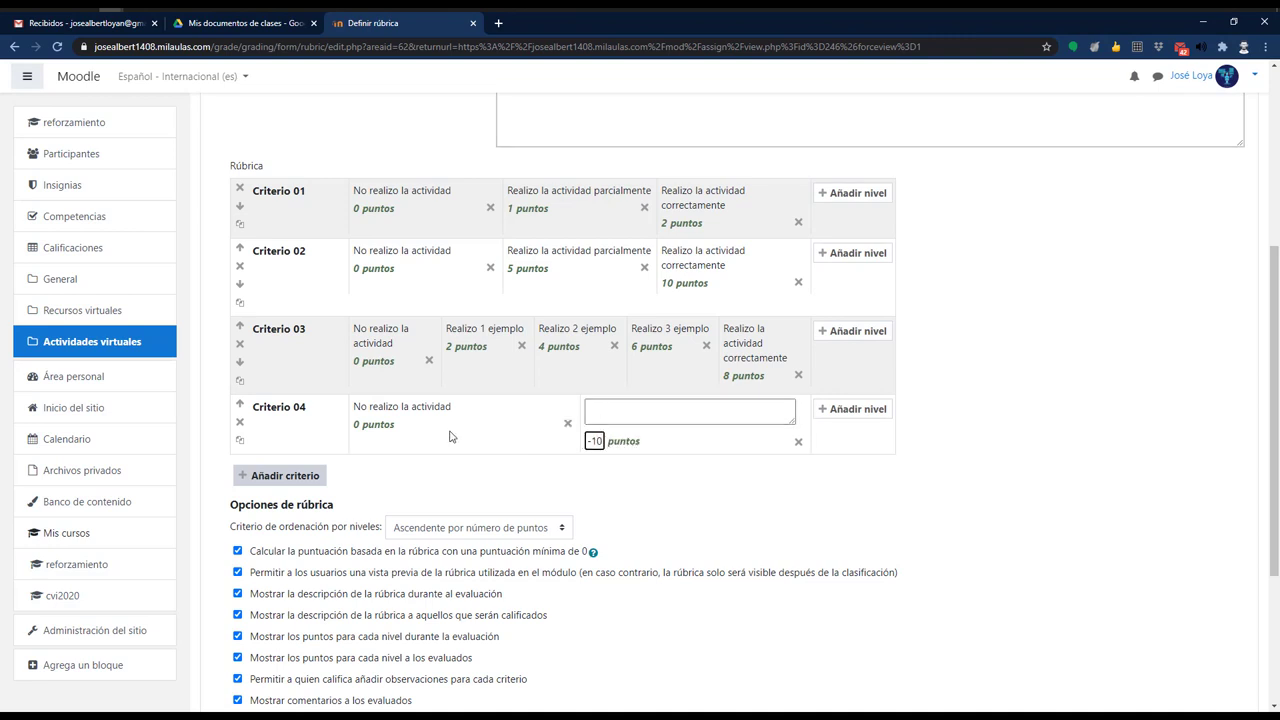
pyautogui.click(620, 418)
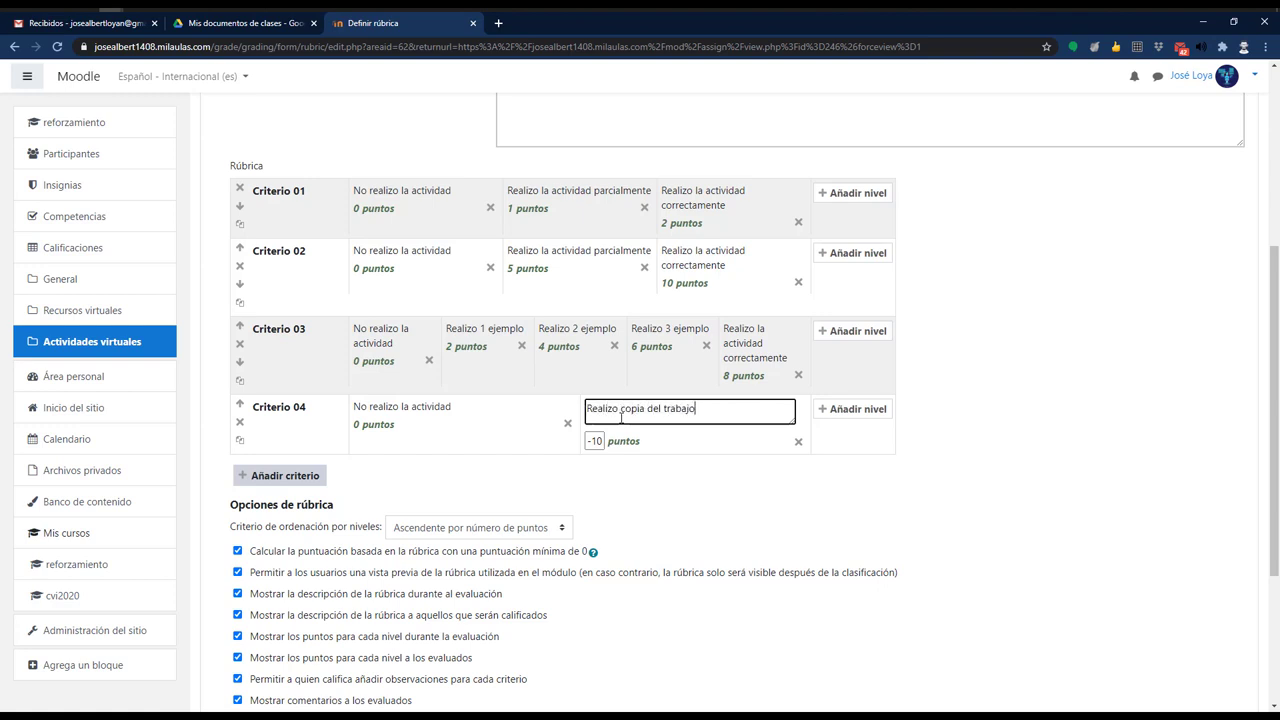
pyautogui.click(704, 487)
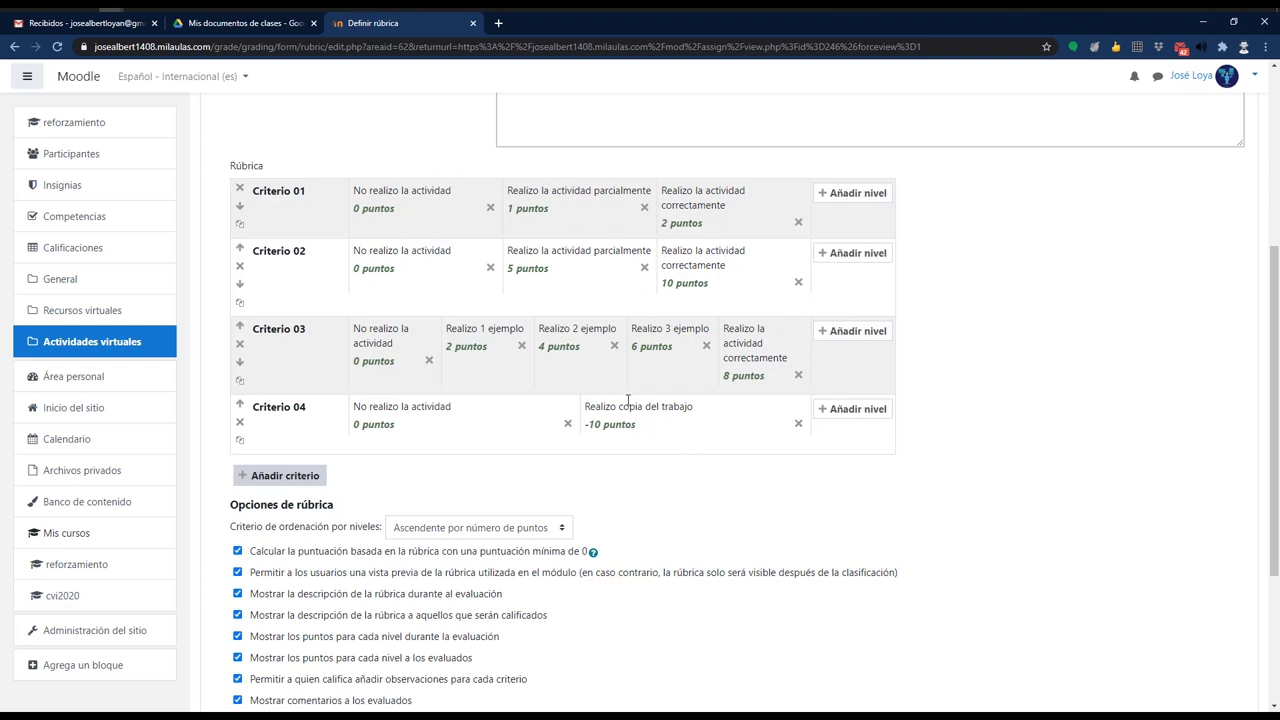
# Step: Save the rubric and leave it ready for use
pyautogui.scroll(-5, 555, 495)
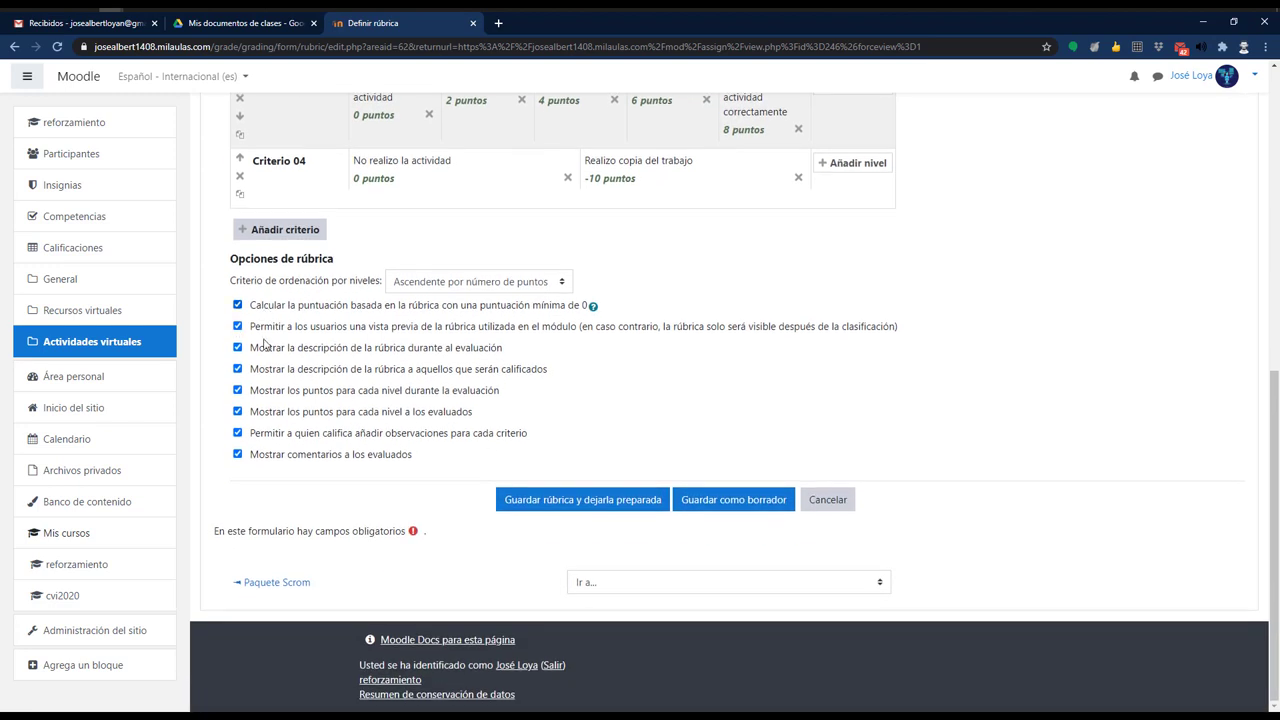
pyautogui.click(544, 502)
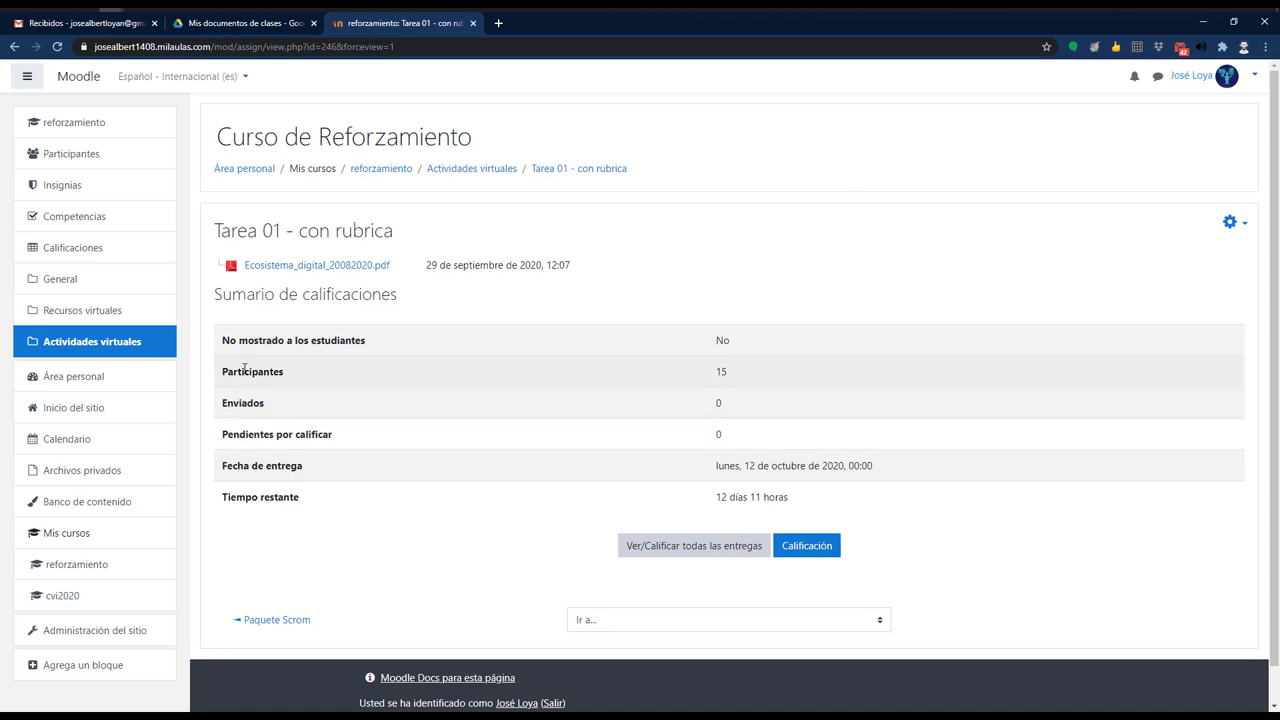
# Step: Open the grader for the assignment's submissions and switch its layout to show only the grading panel with the full rubric
pyautogui.moveTo(244, 371); pyautogui.dragTo(697, 373)
pyautogui.click(697, 373)
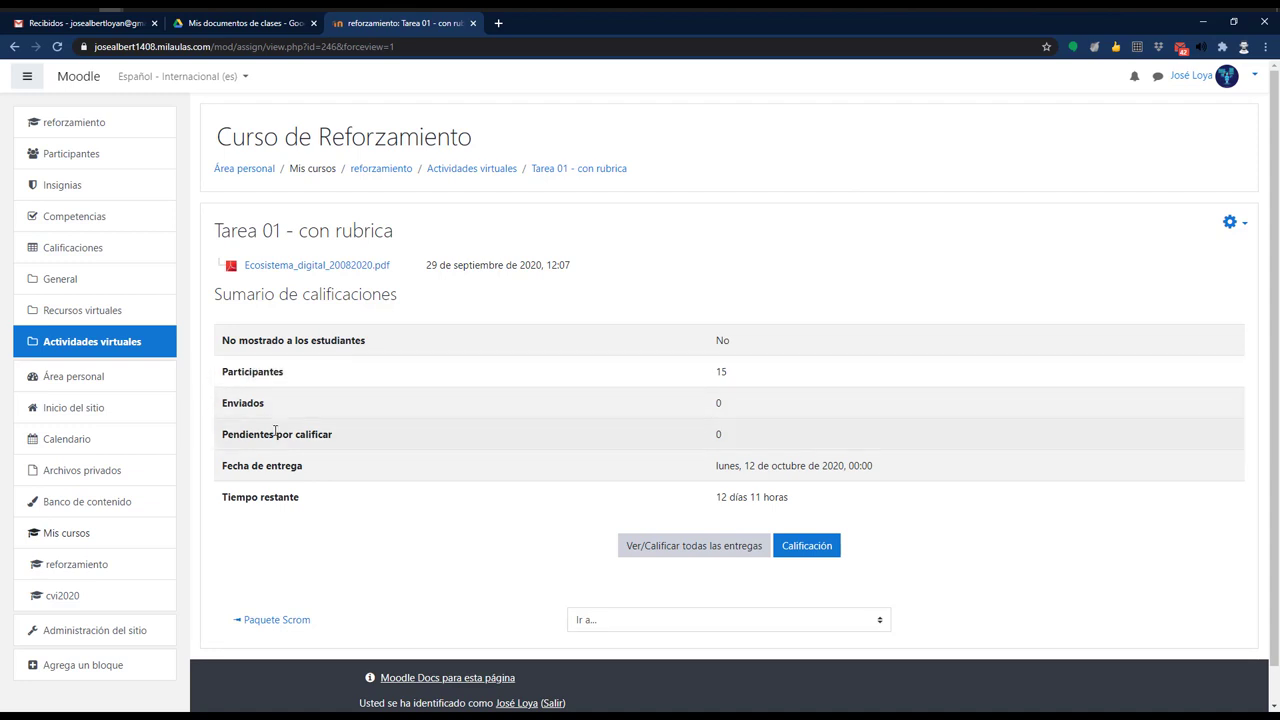
pyautogui.moveTo(238, 434); pyautogui.dragTo(762, 437)
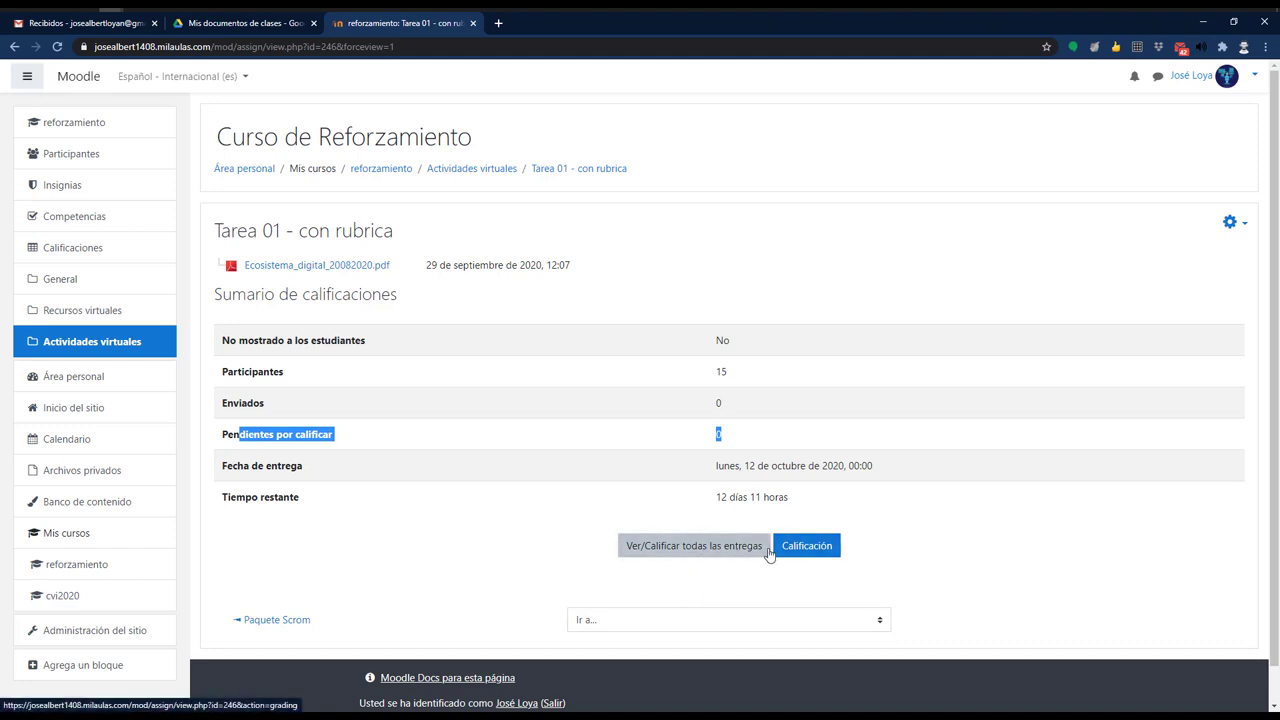
pyautogui.click(812, 545)
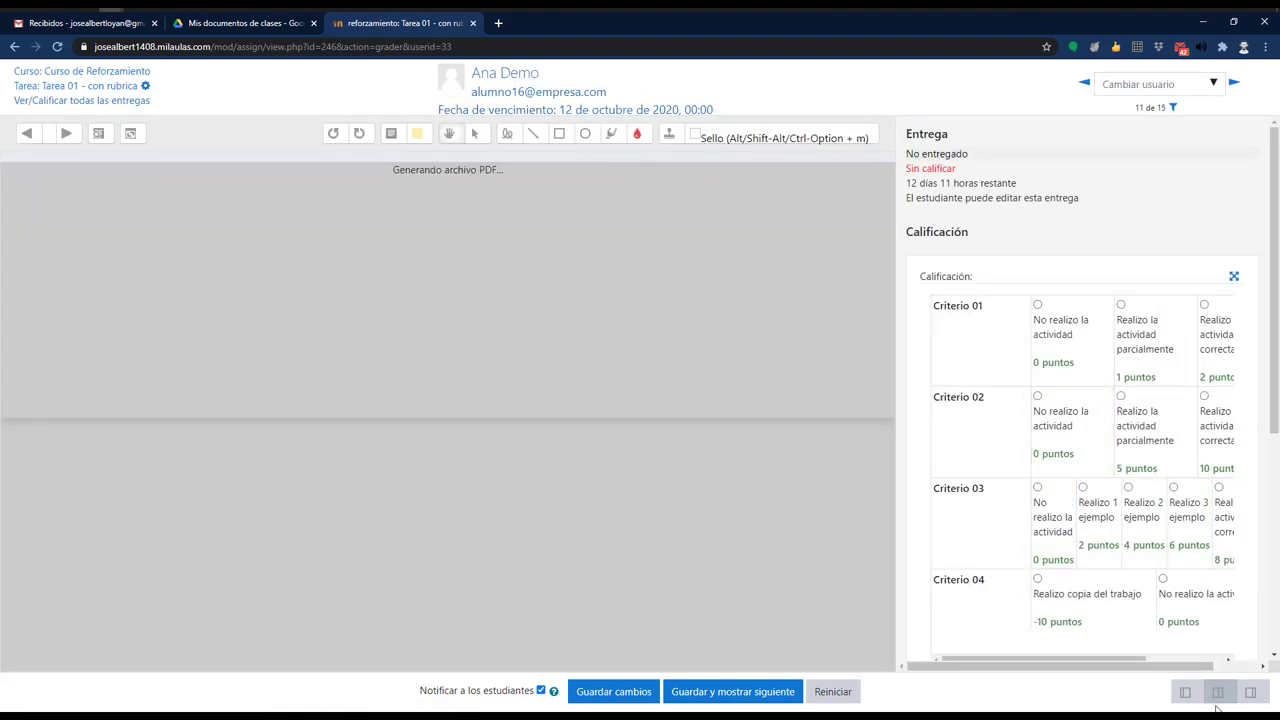
pyautogui.click(1251, 697)
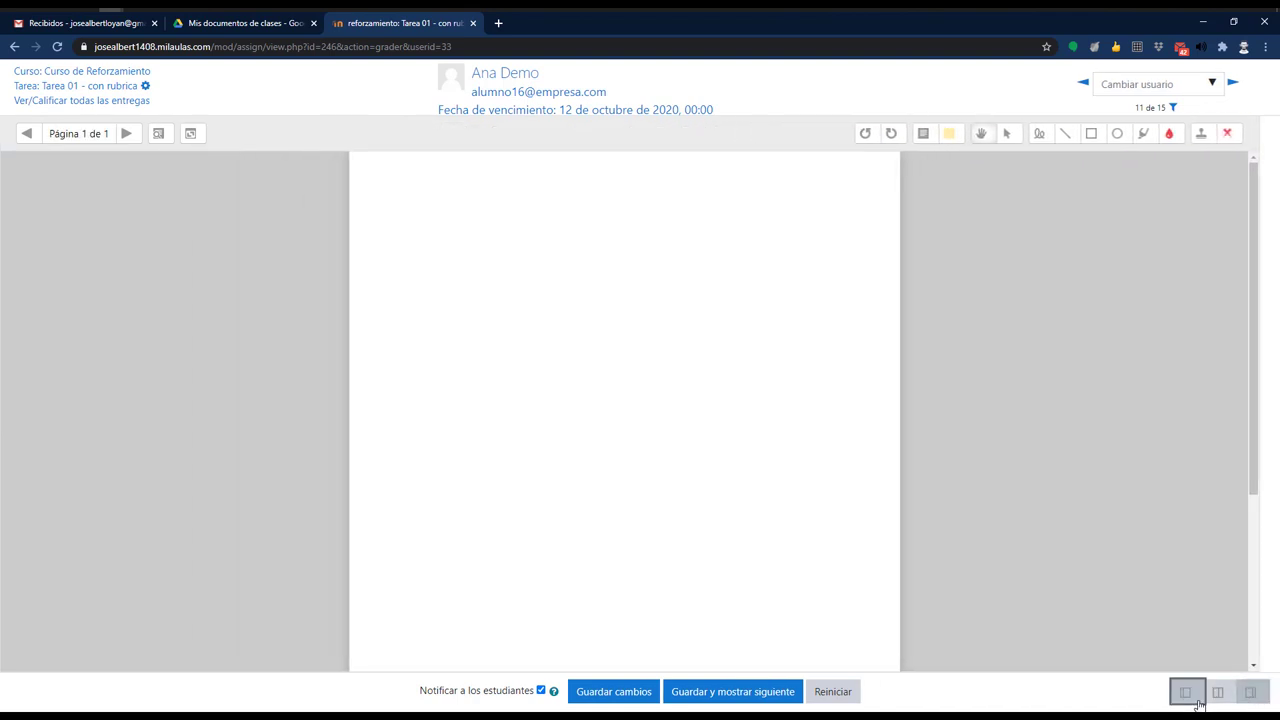
pyautogui.click(1185, 692)
pyautogui.scroll(-1, 920, 400)
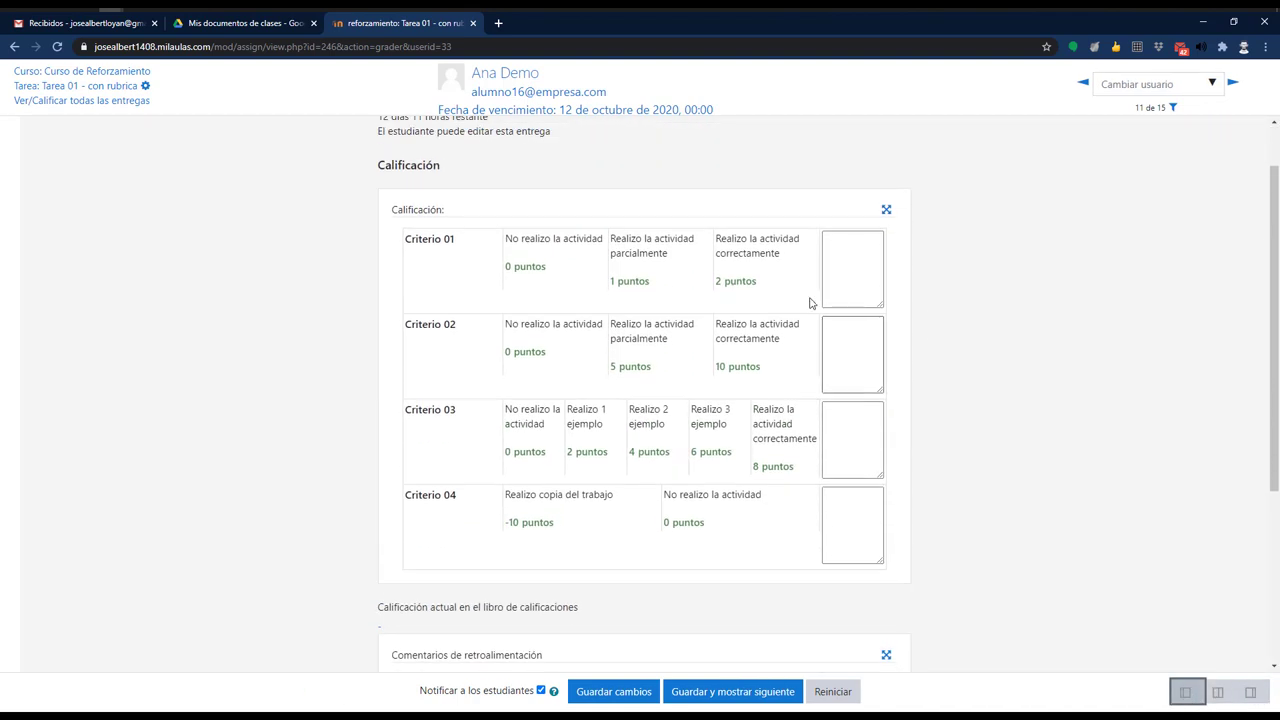
# Step: Grade the student with the rubric levels of 0 points for Criterio 01, 10 for Criterio 02, 6 for Criterio 03 and -10 for Criterio 04
pyautogui.click(730, 350)
pyautogui.click(710, 418)
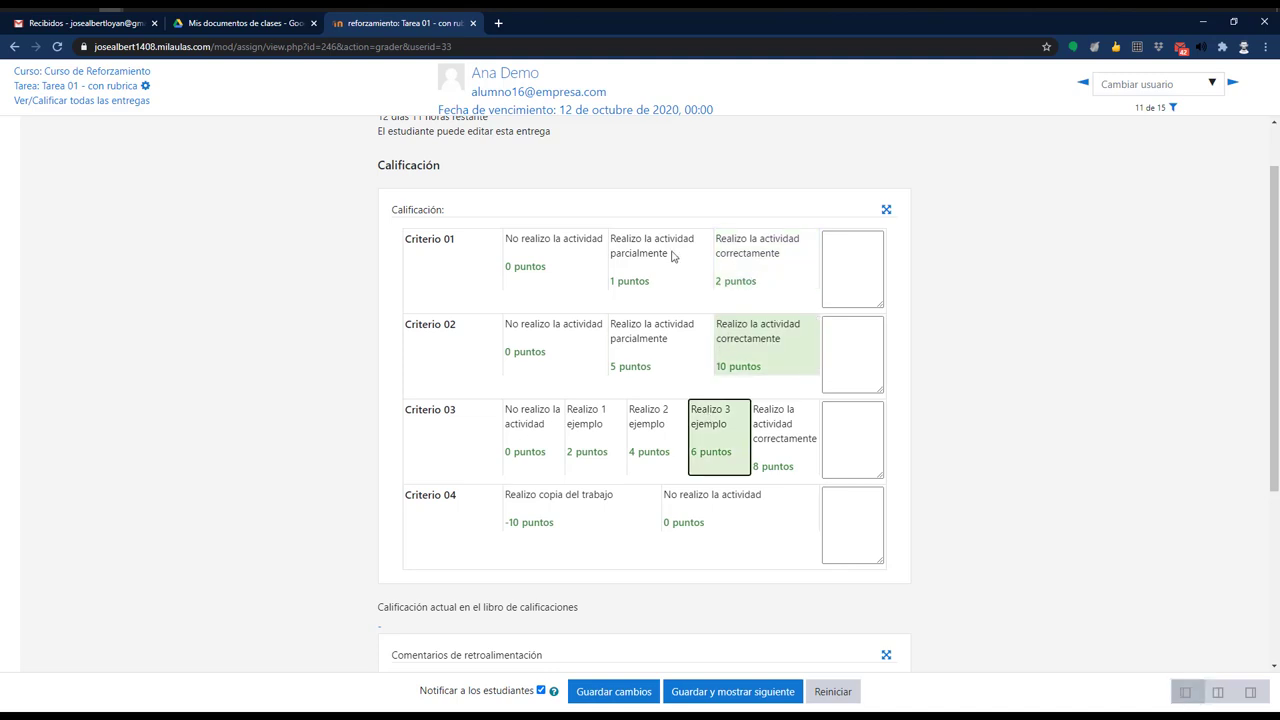
pyautogui.click(572, 277)
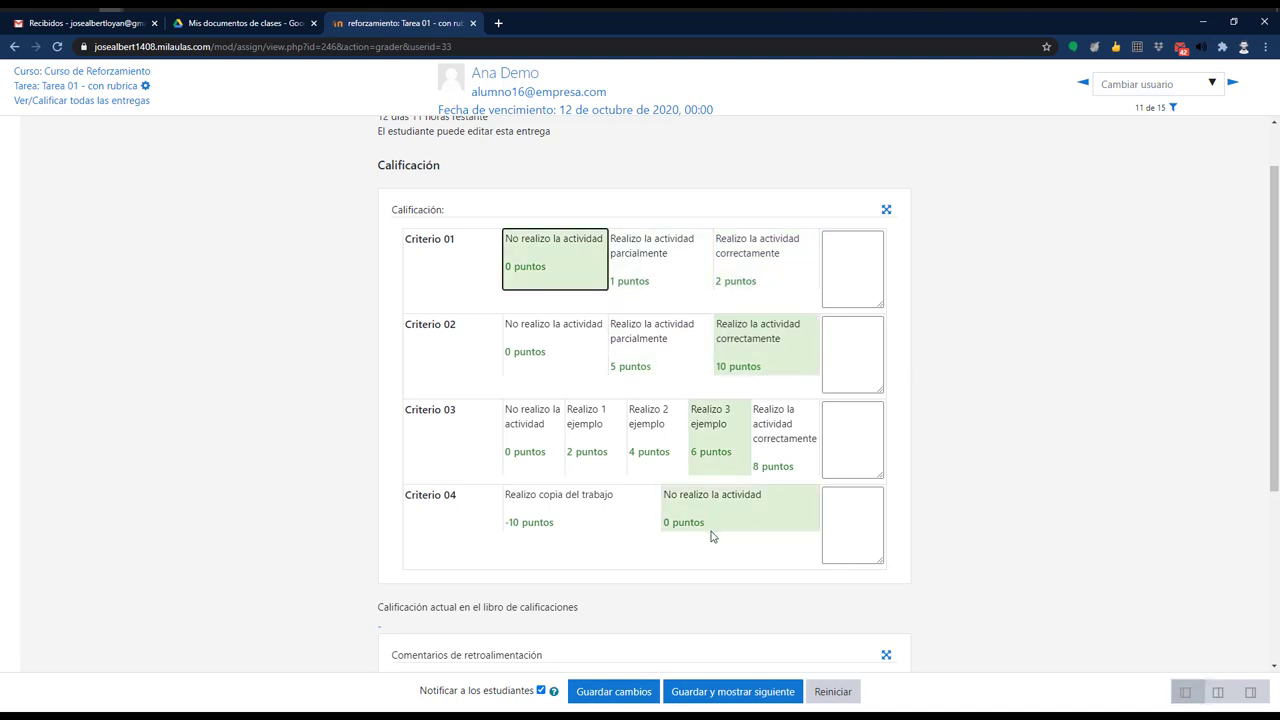
pyautogui.scroll(-1, 551, 506)
pyautogui.click(547, 442)
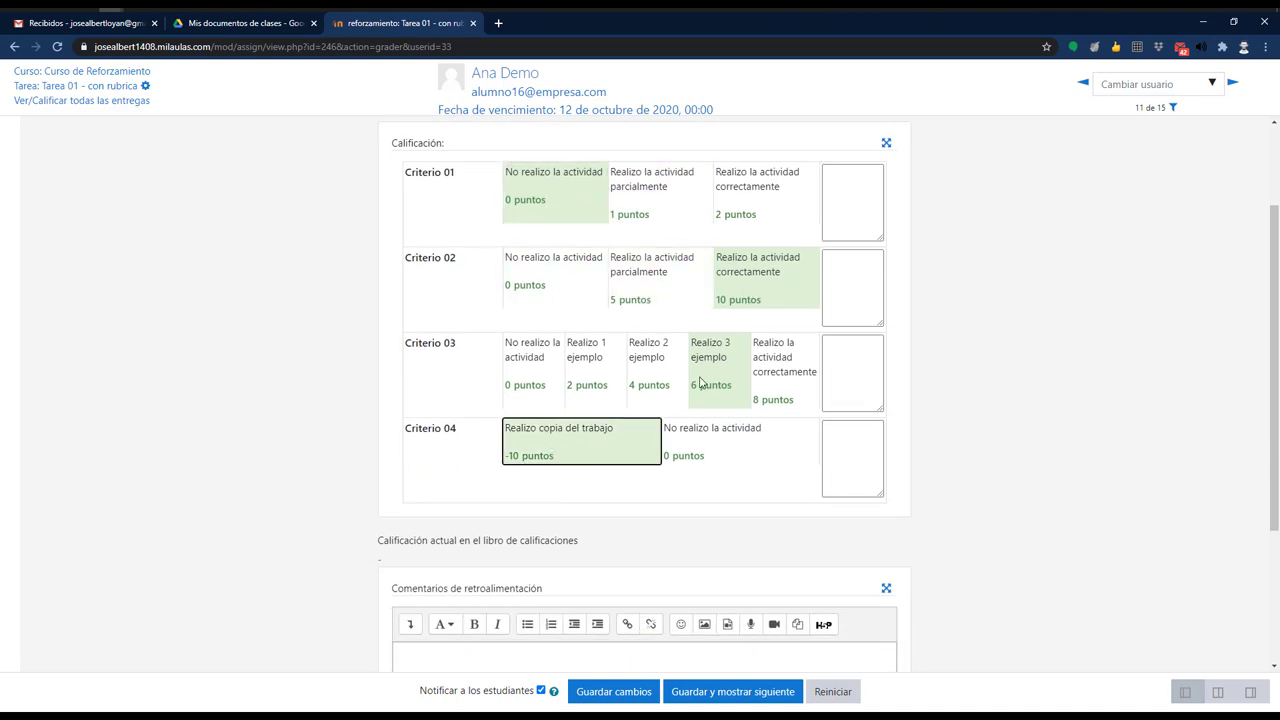
# Step: Dismiss the desktop notification and save the student's rubric grading without adding feedback comments
pyautogui.scroll(-1, 700, 443)
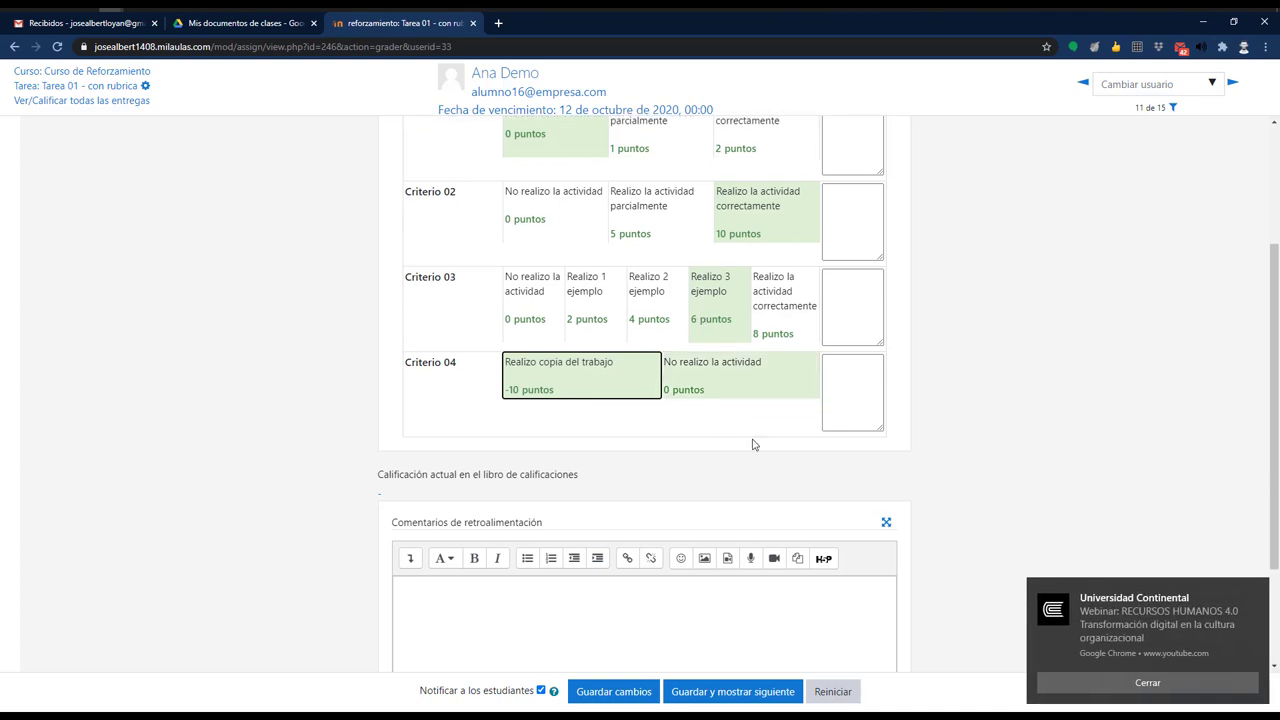
pyautogui.click(1258, 588)
pyautogui.scroll(-2, 731, 394)
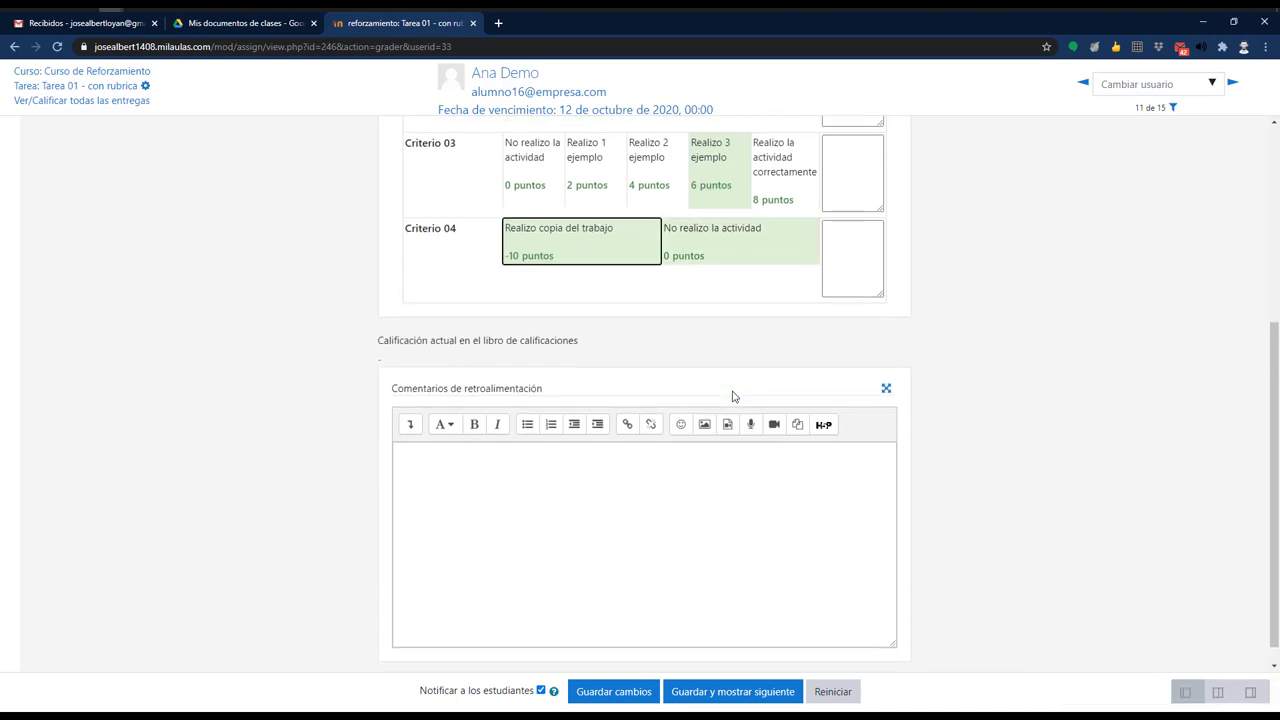
pyautogui.click(640, 699)
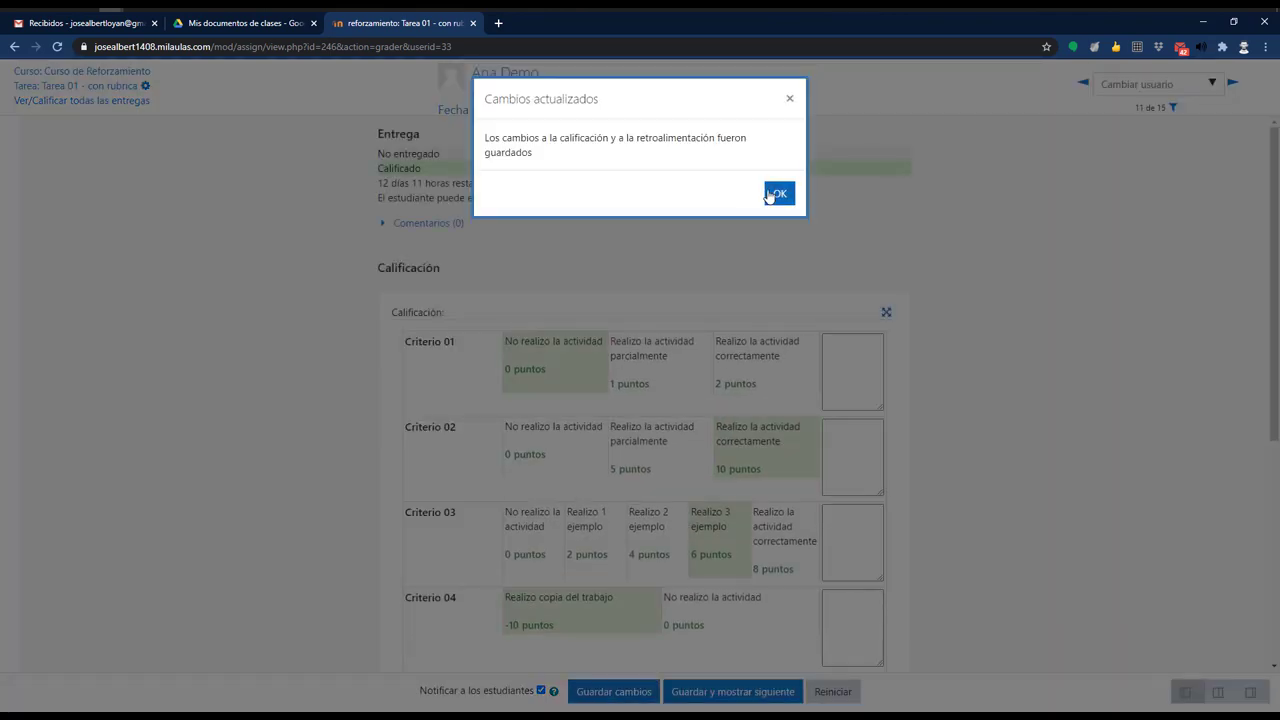
pyautogui.click(779, 193)
# Step: Review the student's current gradebook grade against the chosen rubric levels, and return to the main page of Tarea 01 - con rubrica
pyautogui.scroll(-1, 1088, 425)
pyautogui.scroll(-2, 1088, 425)
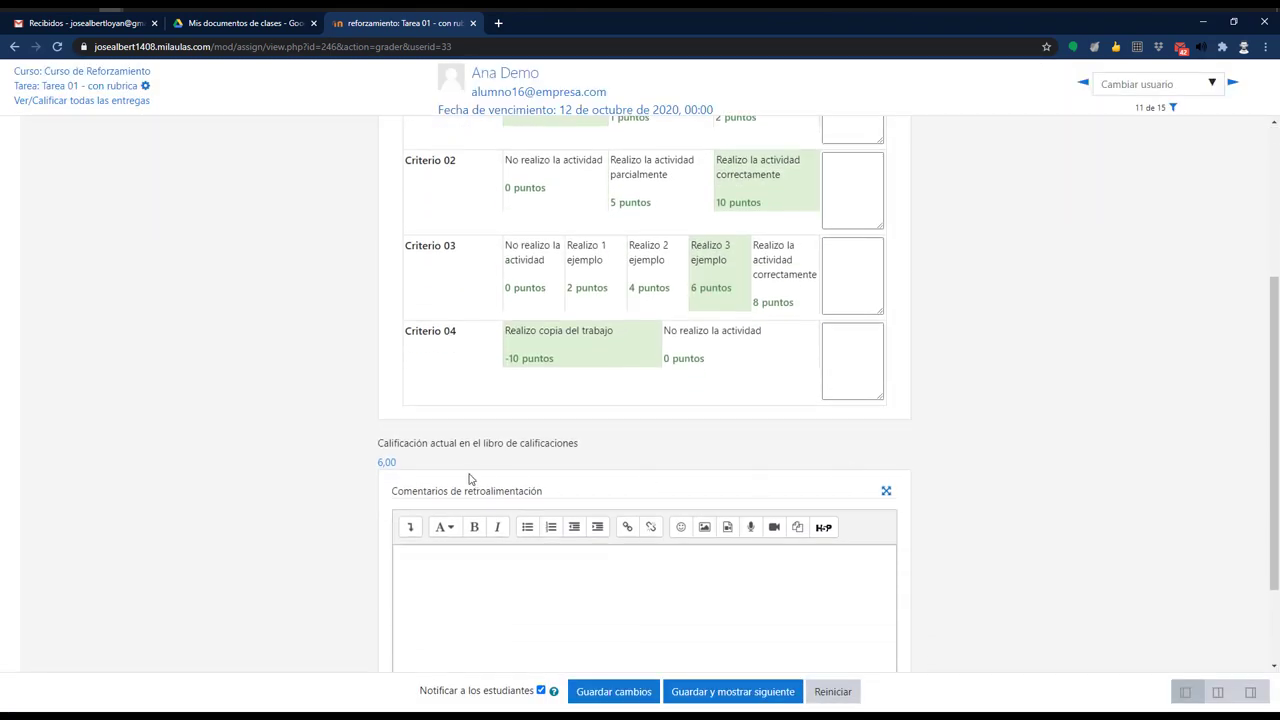
pyautogui.scroll(1, 732, 405)
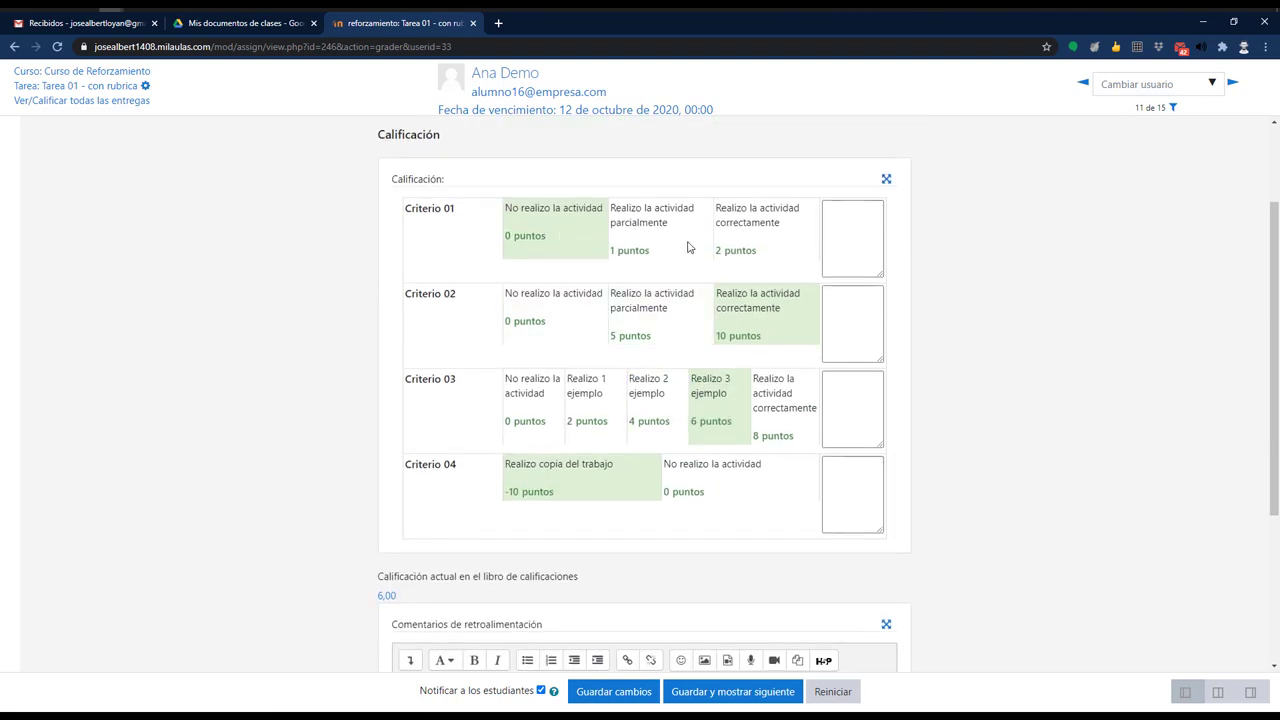
pyautogui.scroll(-1, 628, 478)
pyautogui.scroll(2, 628, 478)
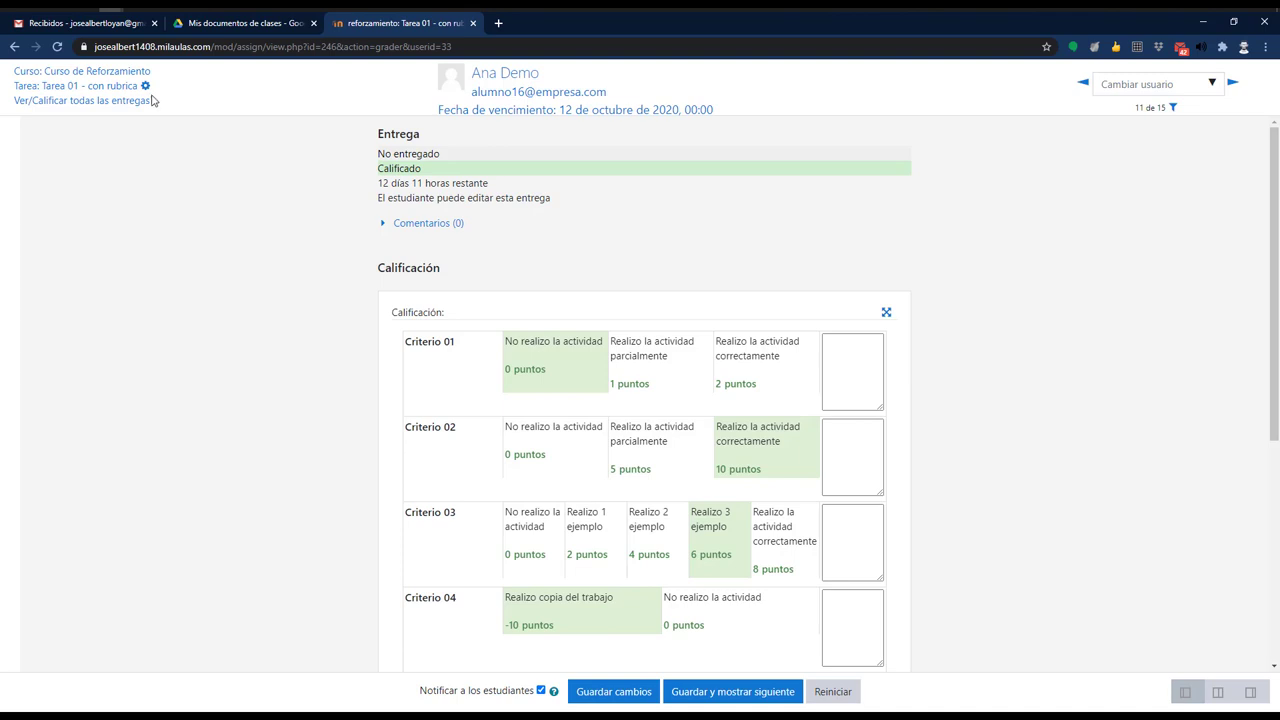
pyautogui.click(132, 86)
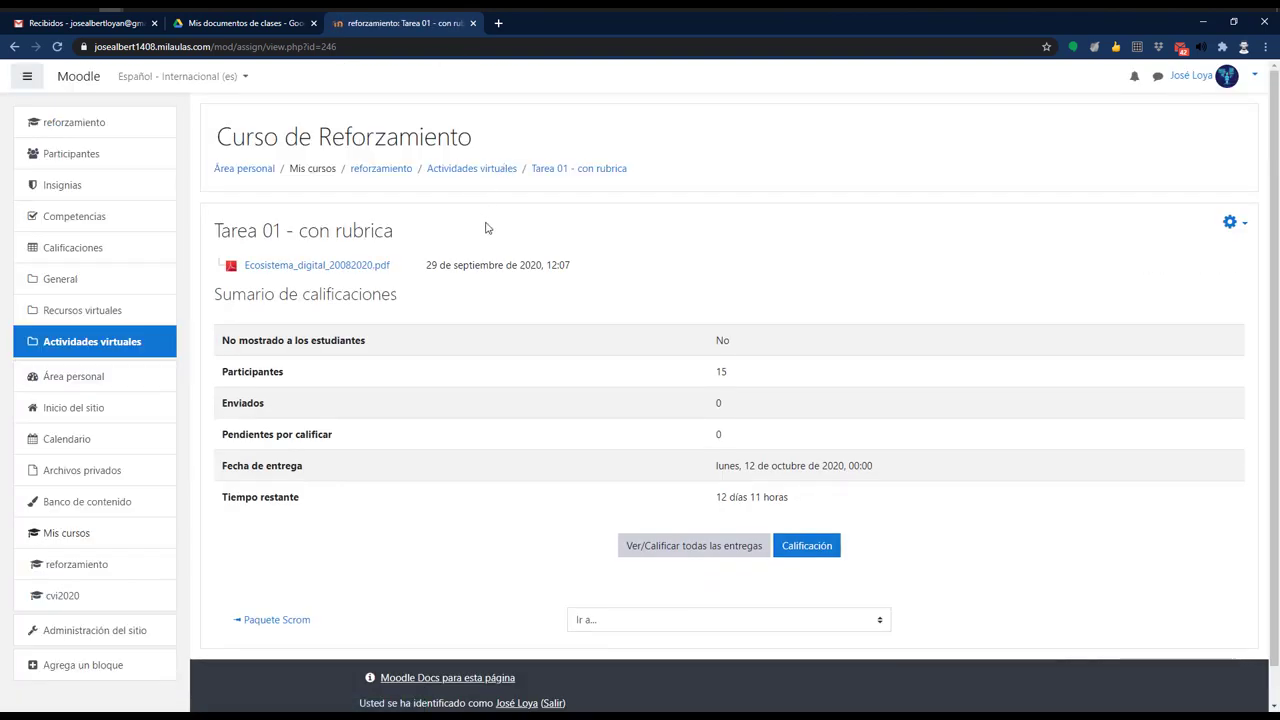